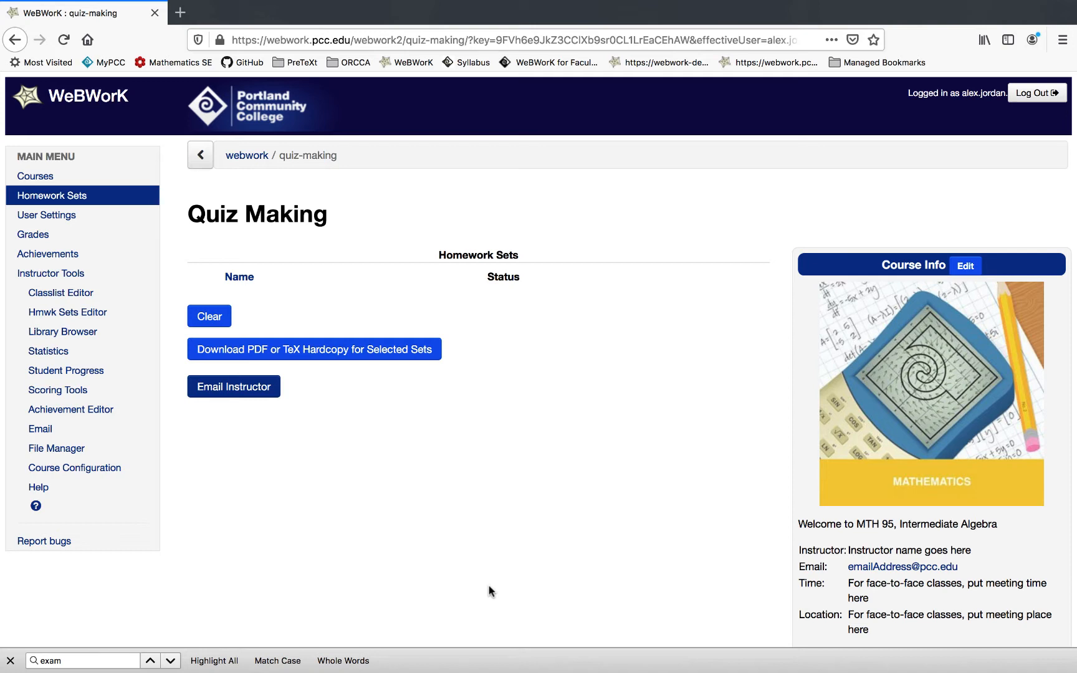
- In the homework sets editor, choose PCCSetDefinitions/MTH095/setExam_ORCCA_ed2_10.1-11.2.def as the single set to import
{"action": "left_click", "coordinate": [83, 321]}
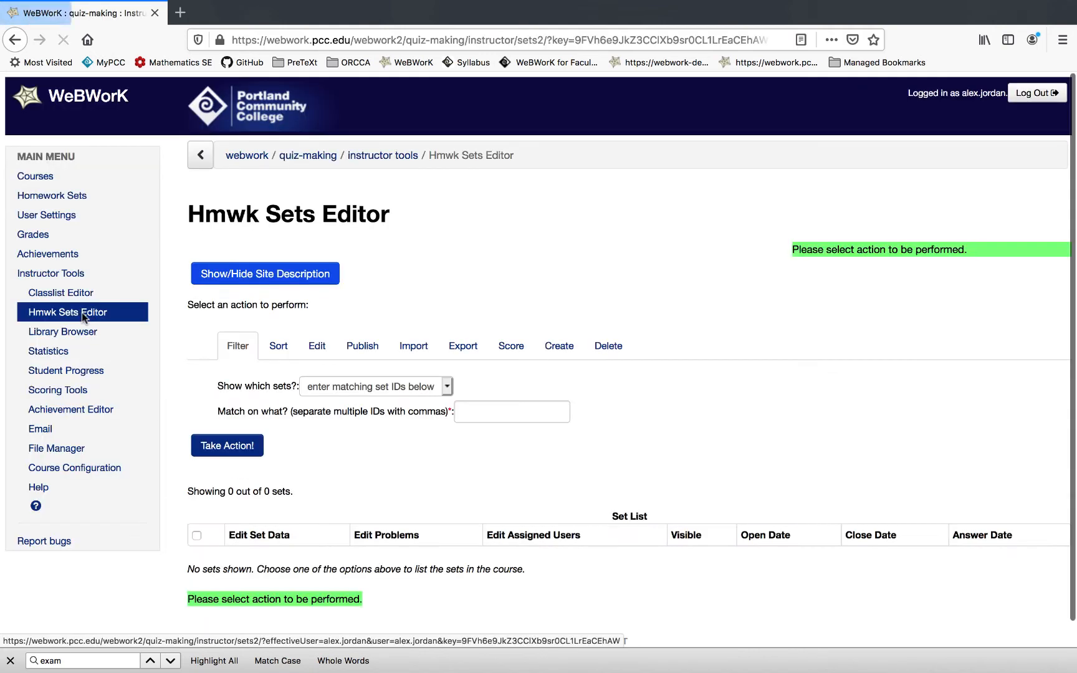
{"action": "left_click", "coordinate": [416, 345]}
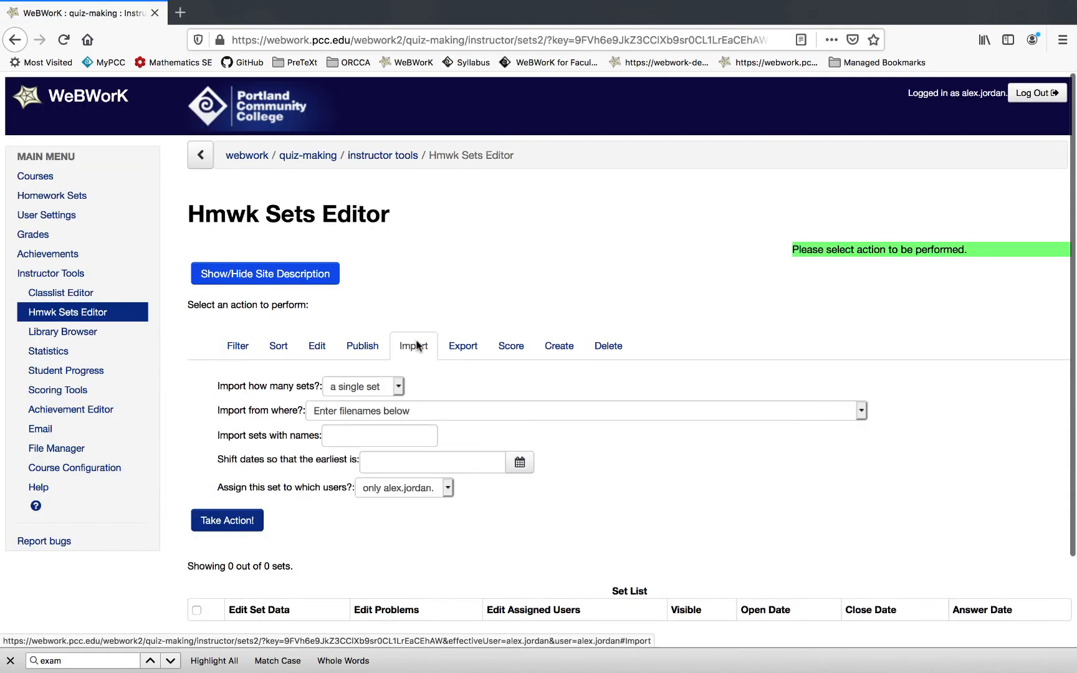
{"action": "left_click", "coordinate": [435, 411]}
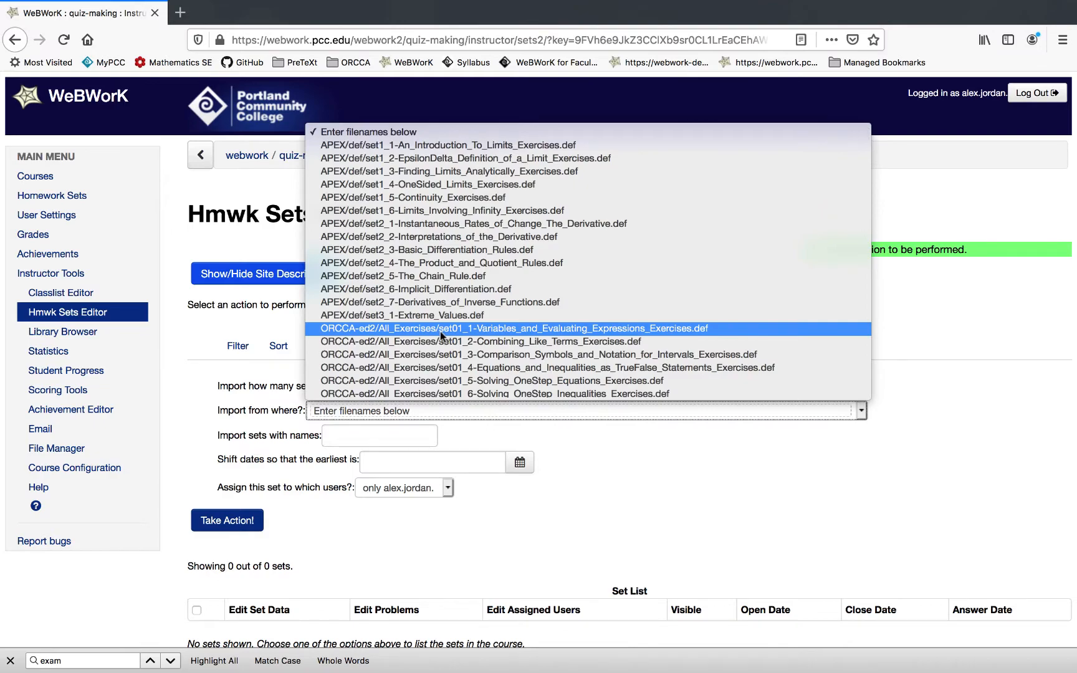
{"action": "scroll", "coordinate": [440, 331], "scroll_direction": "down", "scroll_amount": 20}
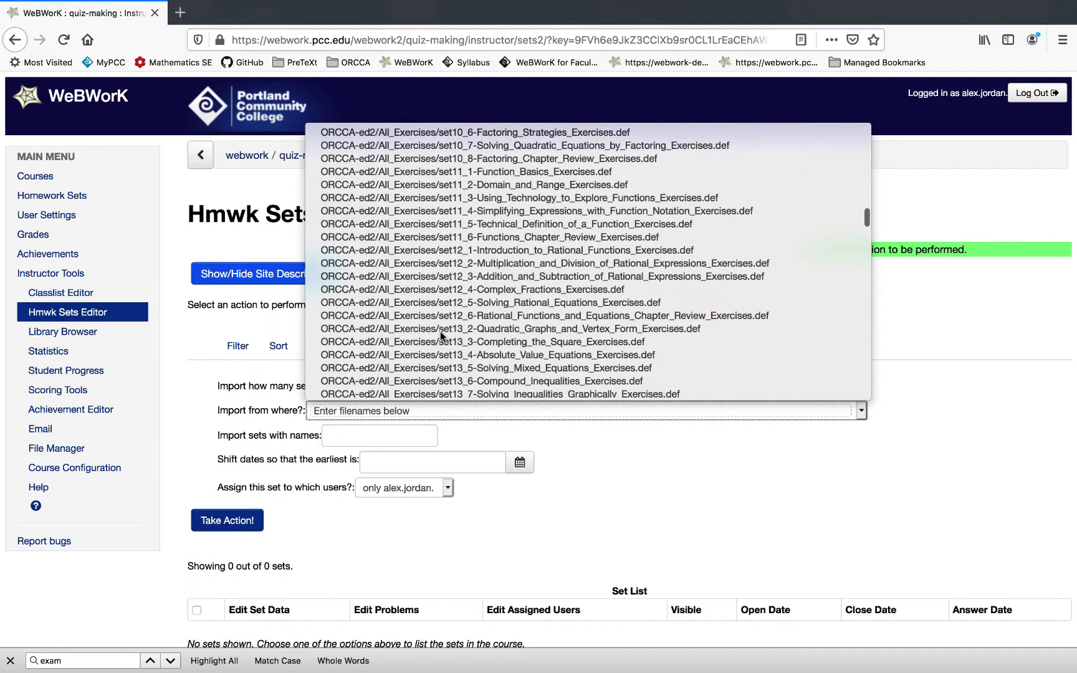
{"action": "scroll", "coordinate": [440, 331], "scroll_direction": "down", "scroll_amount": 20}
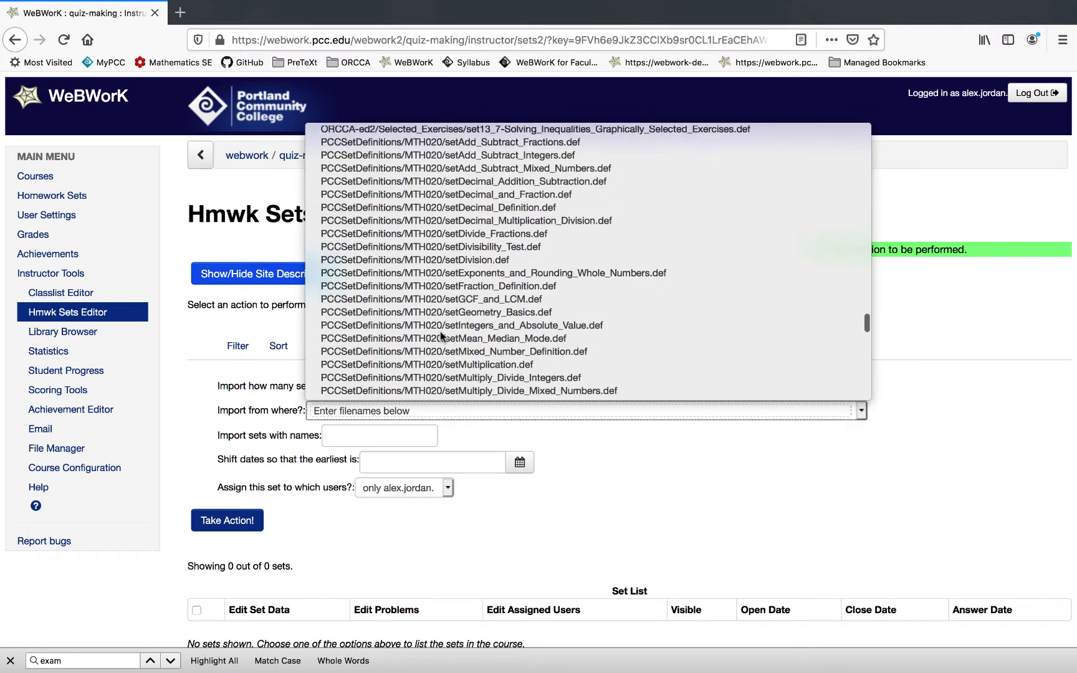
{"action": "scroll", "coordinate": [393, 342], "scroll_direction": "down", "scroll_amount": 10}
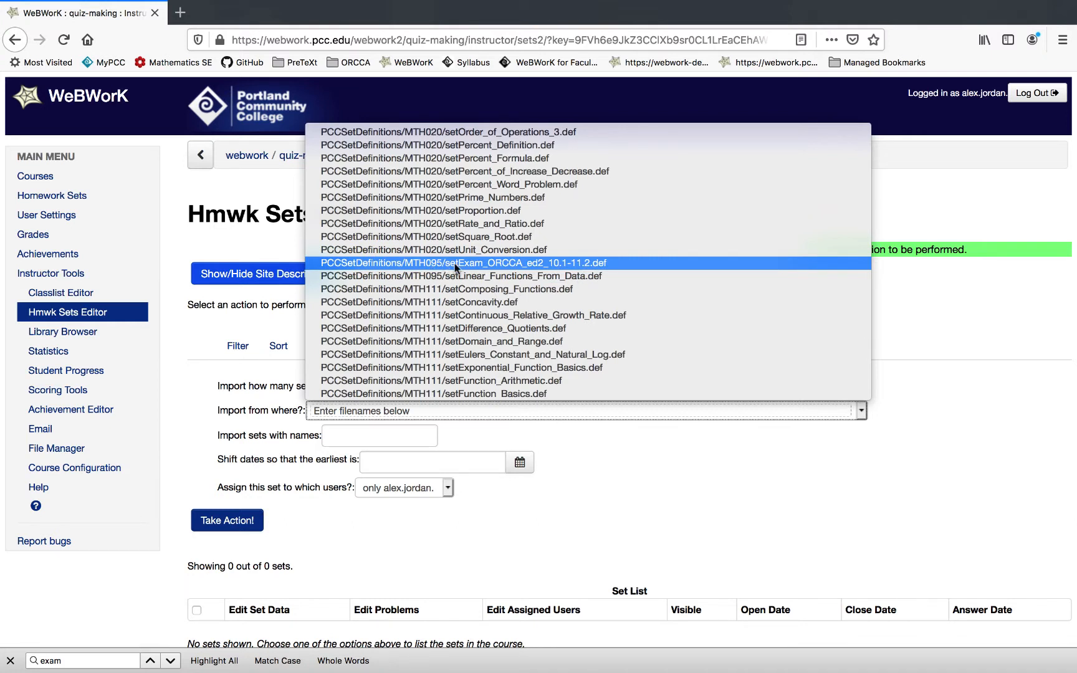
{"action": "left_click", "coordinate": [524, 267]}
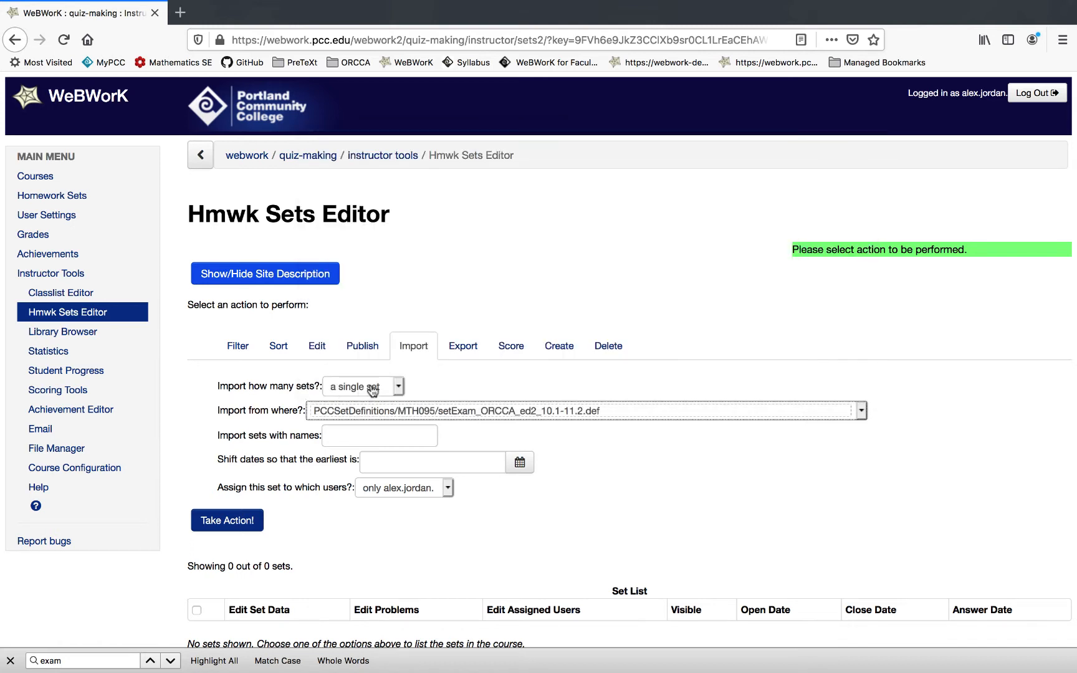
- Assign the set to all current users and run the import
{"action": "scroll", "coordinate": [386, 480], "scroll_direction": "down", "scroll_amount": 2}
{"action": "left_click", "coordinate": [401, 430]}
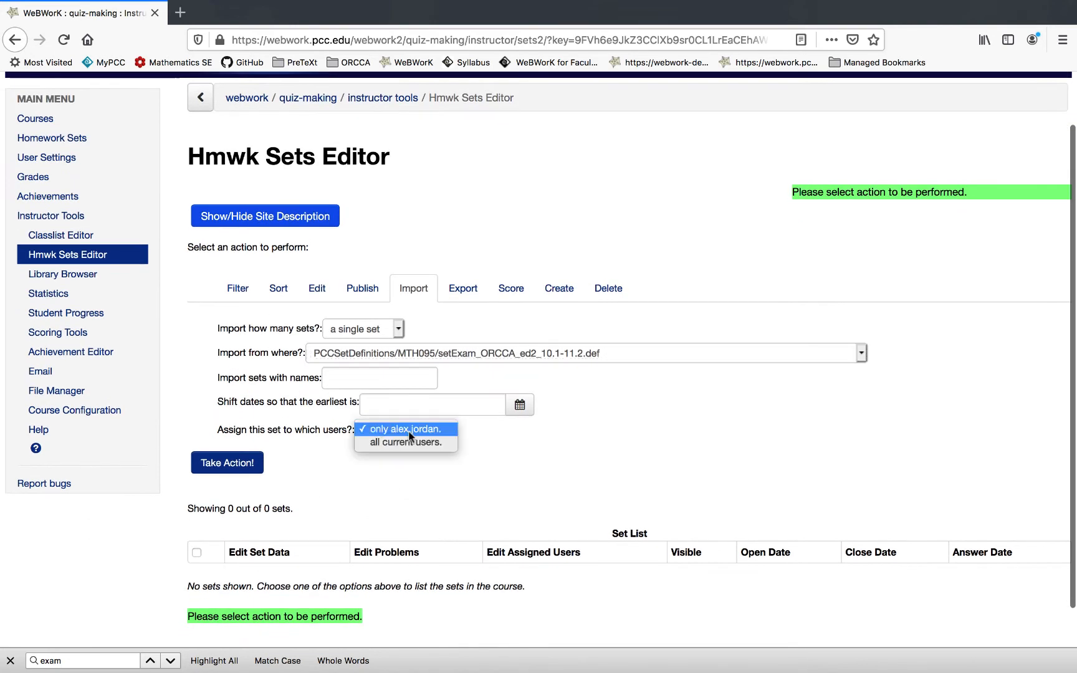
{"action": "left_click", "coordinate": [407, 442]}
{"action": "left_click", "coordinate": [236, 471]}
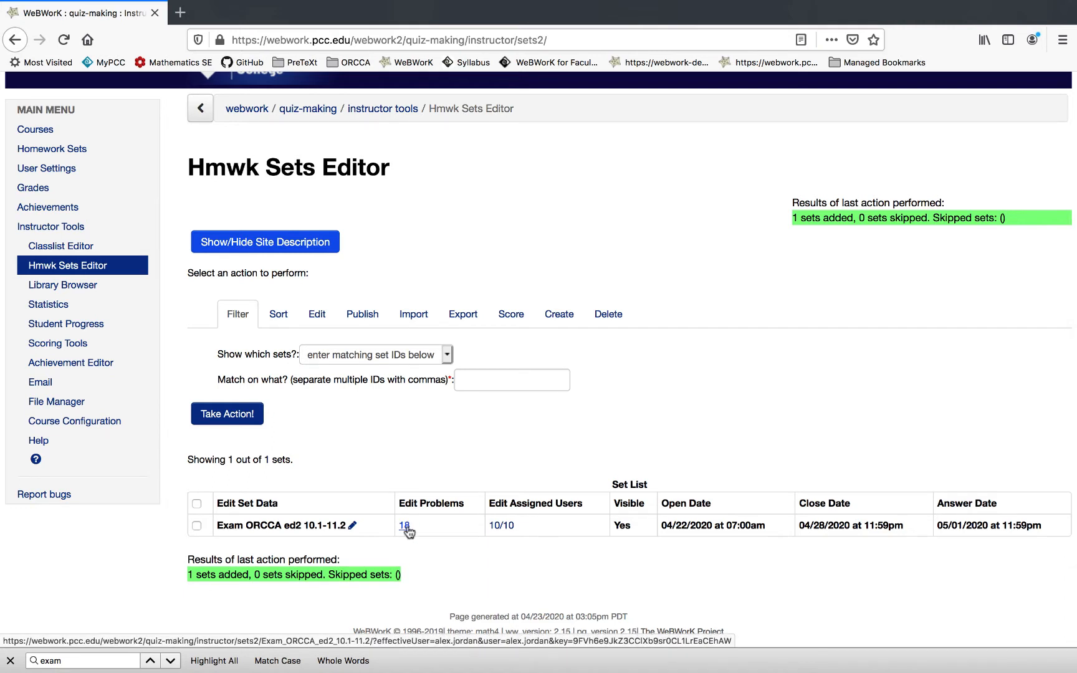
- From the instructor tools, open the set Exam_ORCCA_ed2_10.1-11.2 for editing
{"action": "left_click", "coordinate": [51, 227]}
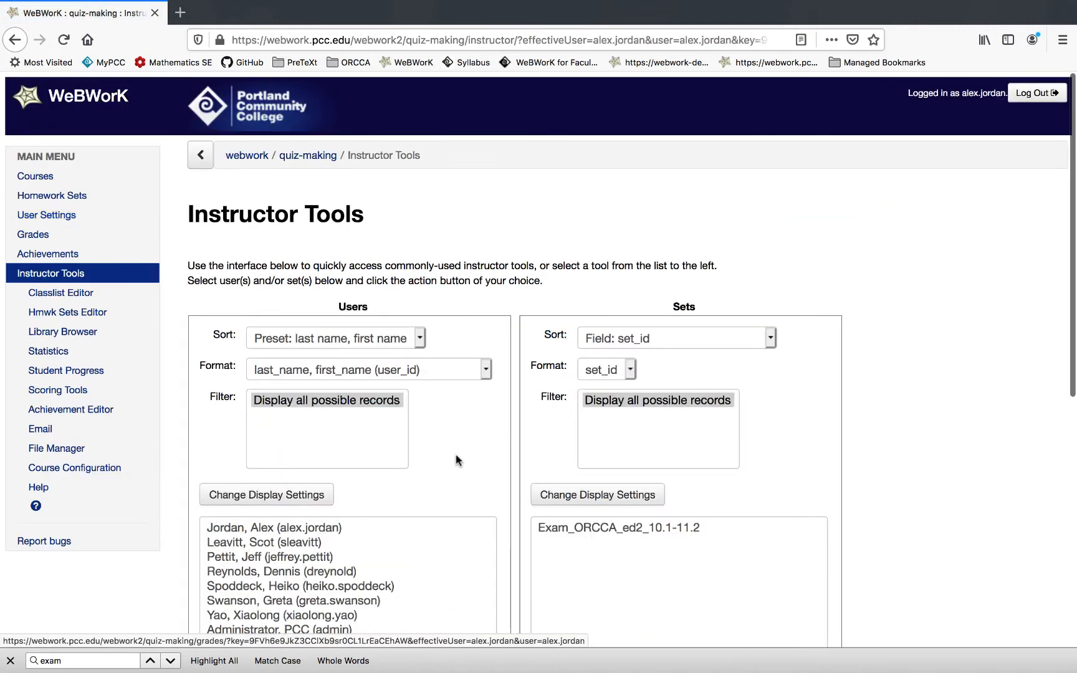
{"action": "scroll", "coordinate": [457, 457], "scroll_direction": "down", "scroll_amount": 3}
{"action": "left_click", "coordinate": [597, 349]}
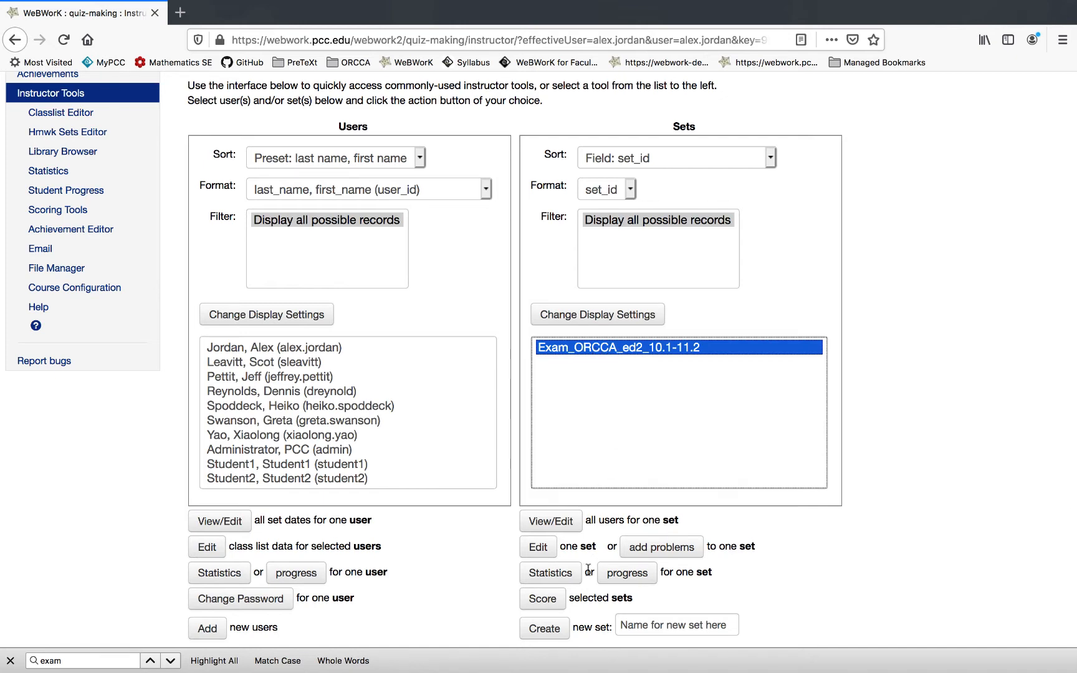
{"action": "scroll", "coordinate": [588, 568], "scroll_direction": "down", "scroll_amount": 1}
{"action": "scroll", "coordinate": [567, 536], "scroll_direction": "down", "scroll_amount": 1}
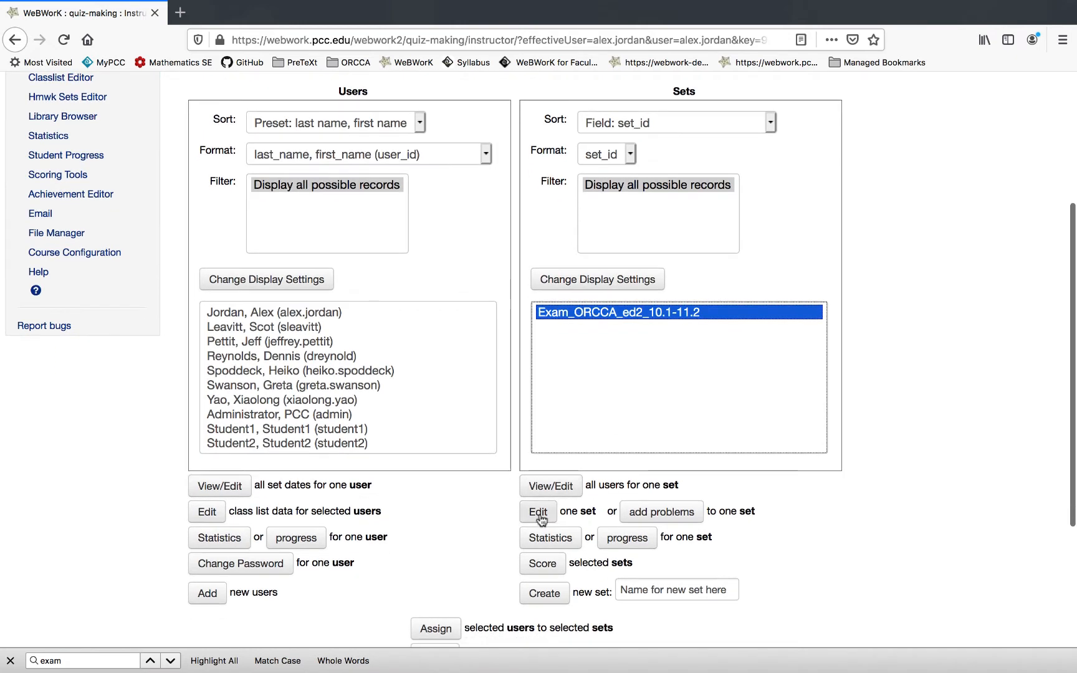
{"action": "left_click", "coordinate": [538, 515]}
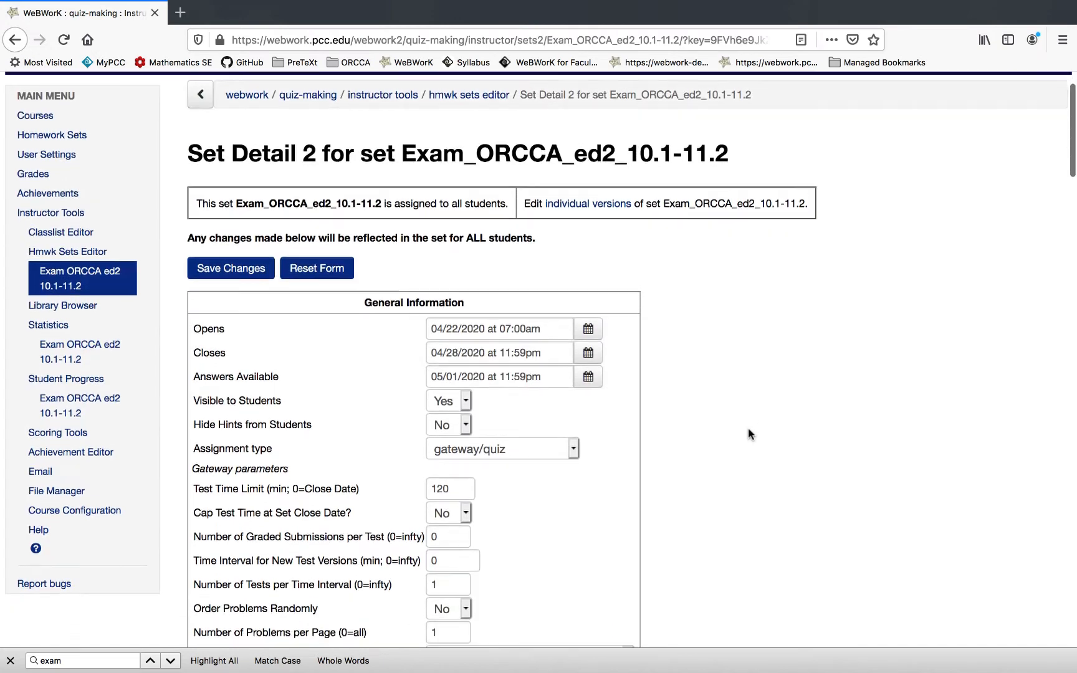
- Review the exam's open, close and answer dates and the available assignment types, keeping gateway/quiz
{"action": "scroll", "coordinate": [748, 434], "scroll_direction": "down", "scroll_amount": 3}
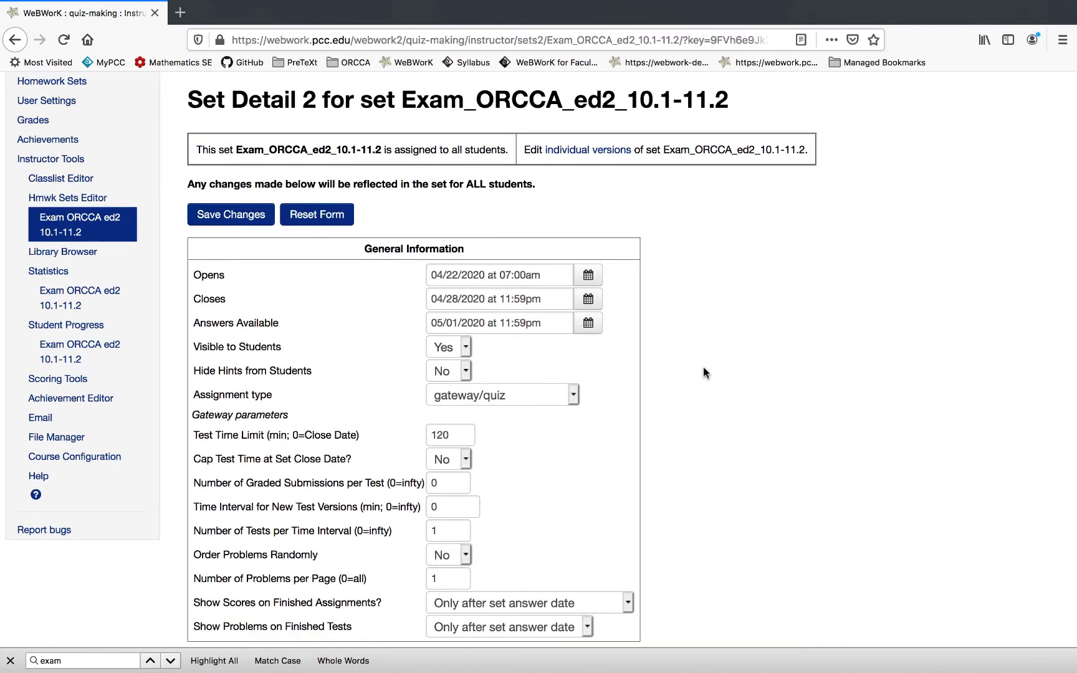
{"action": "left_click", "coordinate": [540, 275]}
{"action": "left_click", "coordinate": [544, 300]}
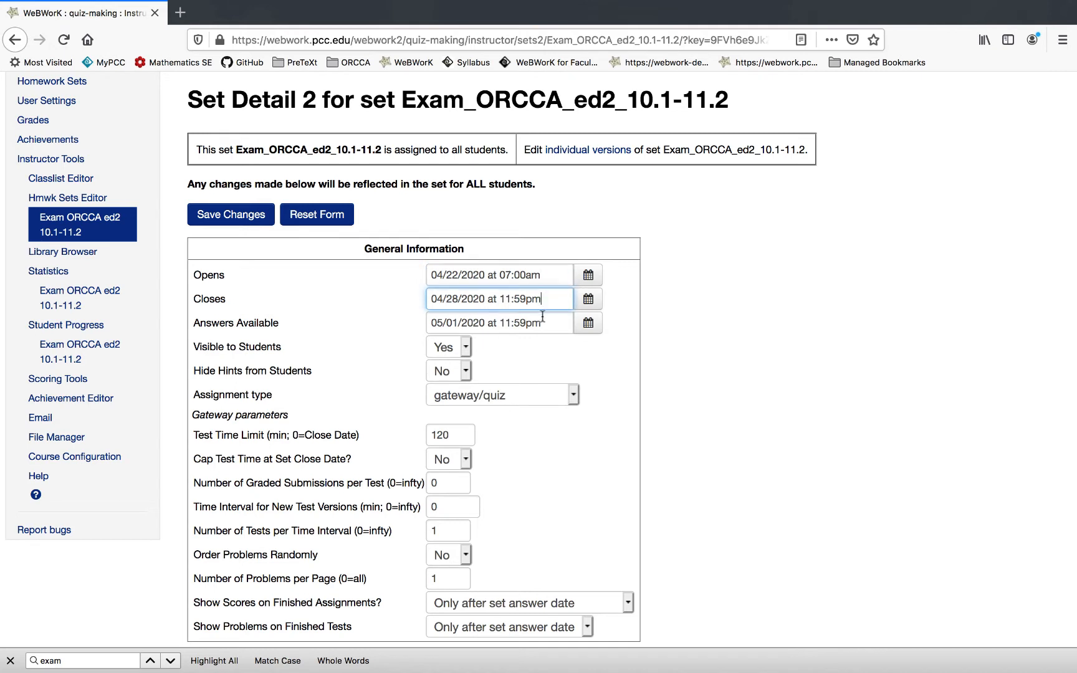
{"action": "left_click", "coordinate": [542, 321]}
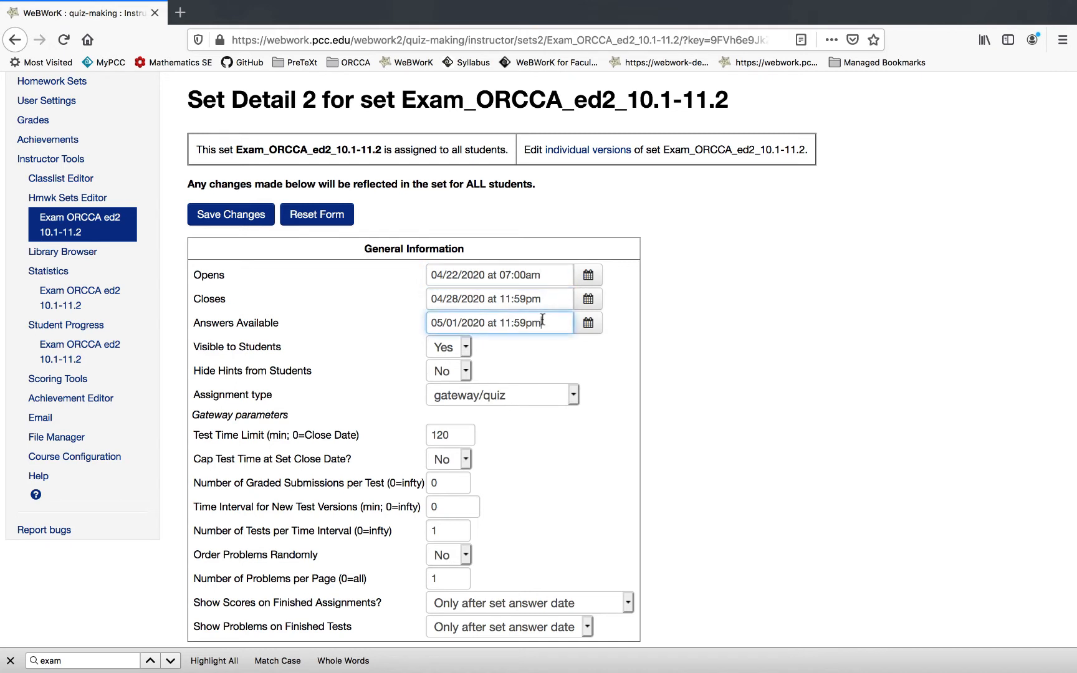
{"action": "scroll", "coordinate": [542, 320], "scroll_direction": "down", "scroll_amount": 1}
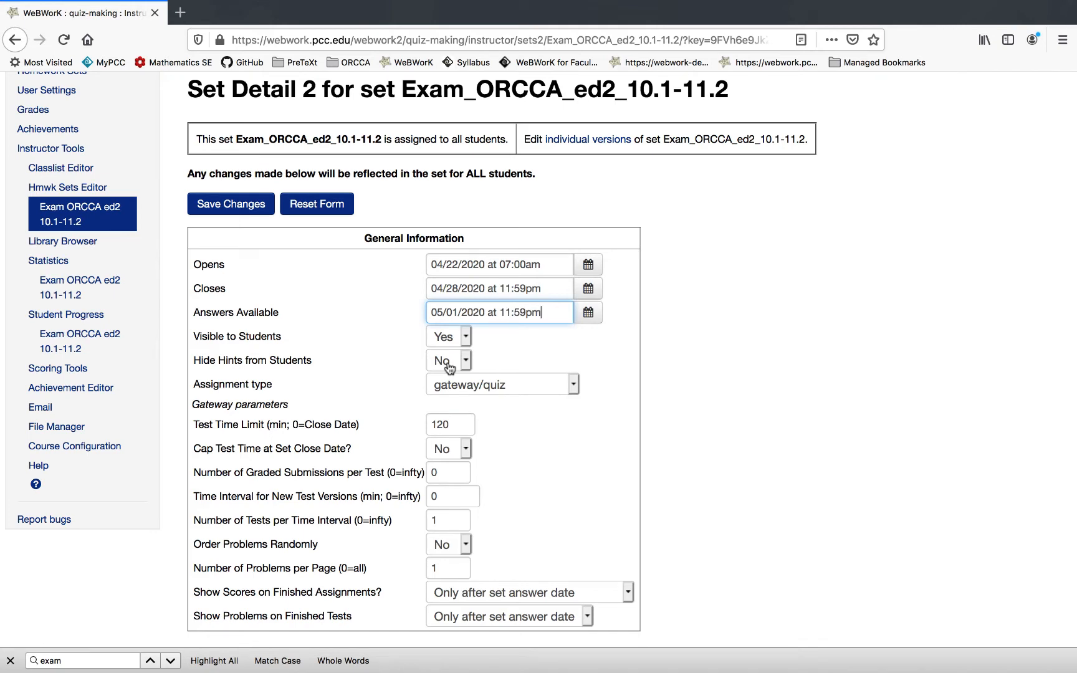
{"action": "scroll", "coordinate": [449, 367], "scroll_direction": "down", "scroll_amount": 1}
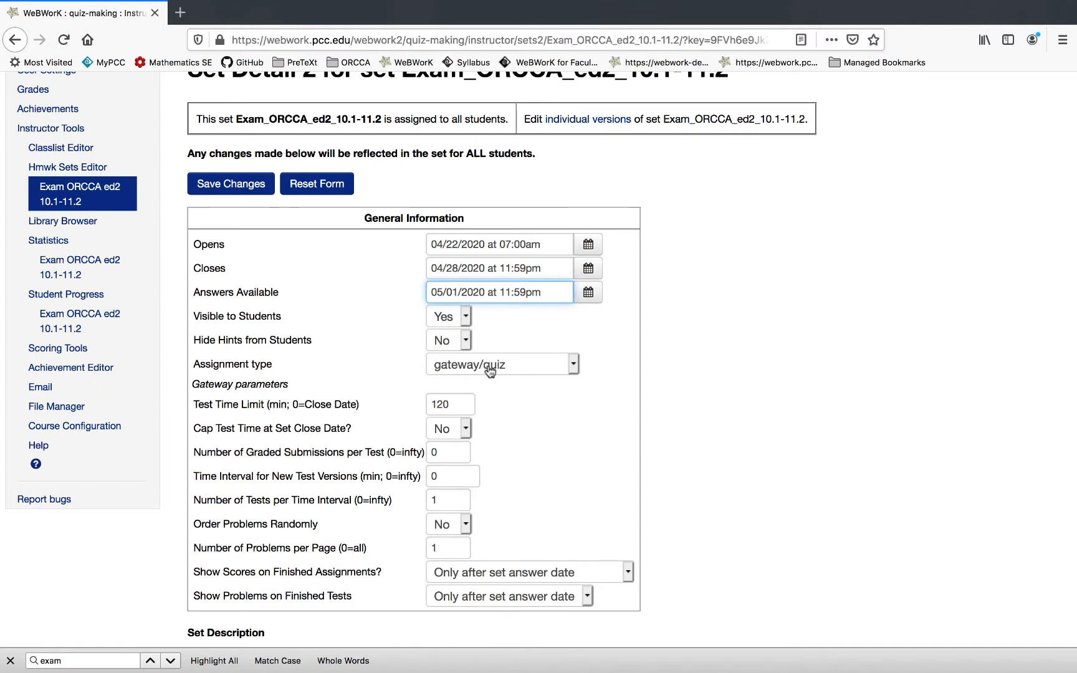
{"action": "left_click", "coordinate": [490, 370]}
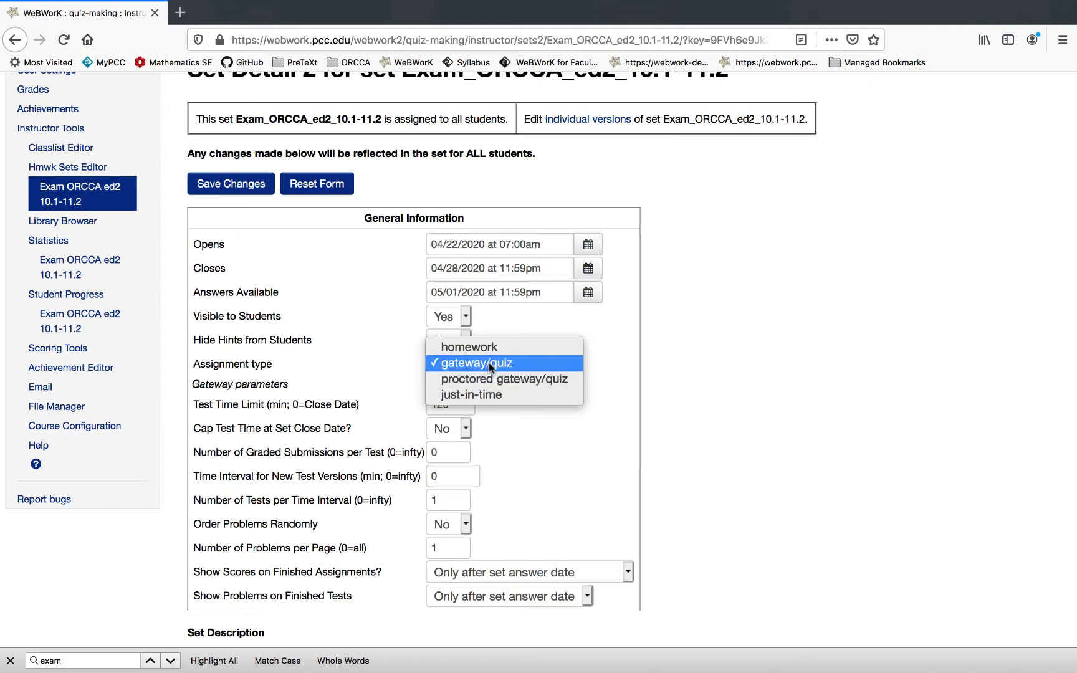
{"action": "left_click", "coordinate": [489, 362]}
- Examine the test time limit and the option to cap test time at the set's close date
{"action": "scroll", "coordinate": [473, 365], "scroll_direction": "down", "scroll_amount": 1}
{"action": "left_click", "coordinate": [466, 366]}
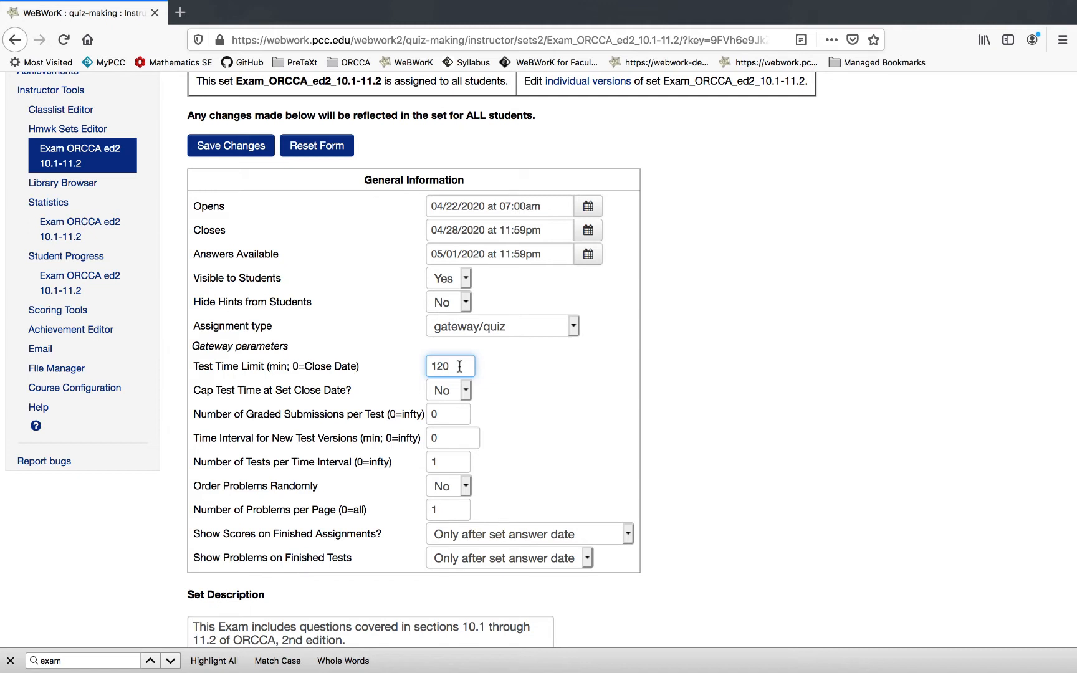
{"action": "left_click", "coordinate": [461, 391]}
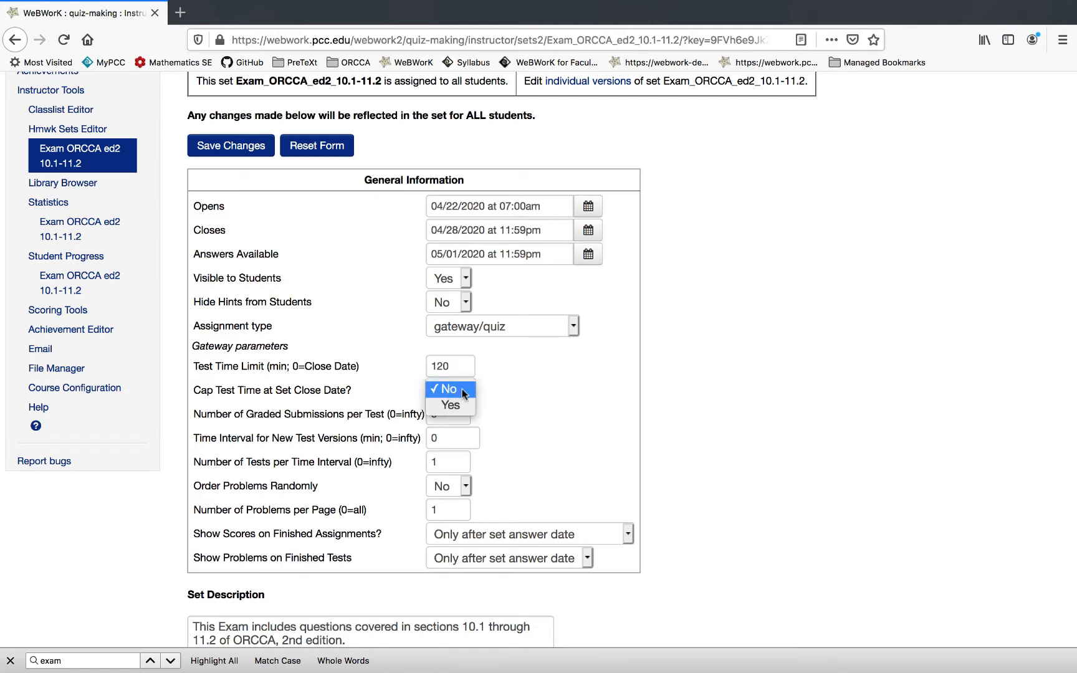
{"action": "triple_click", "coordinate": [524, 229]}
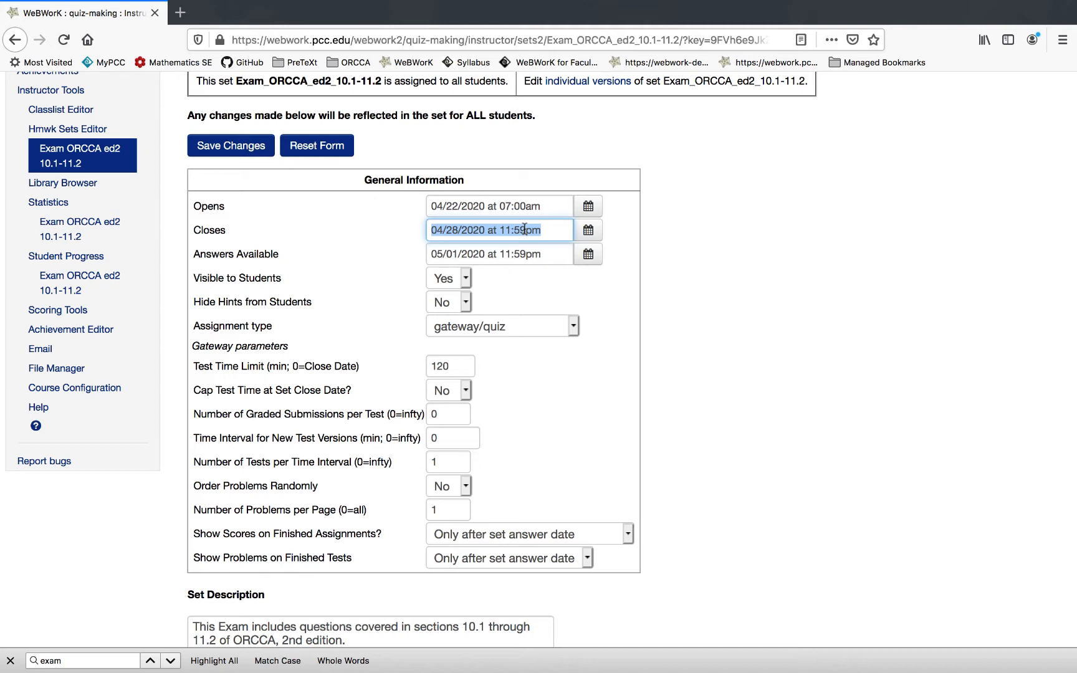
{"action": "left_click", "coordinate": [463, 365]}
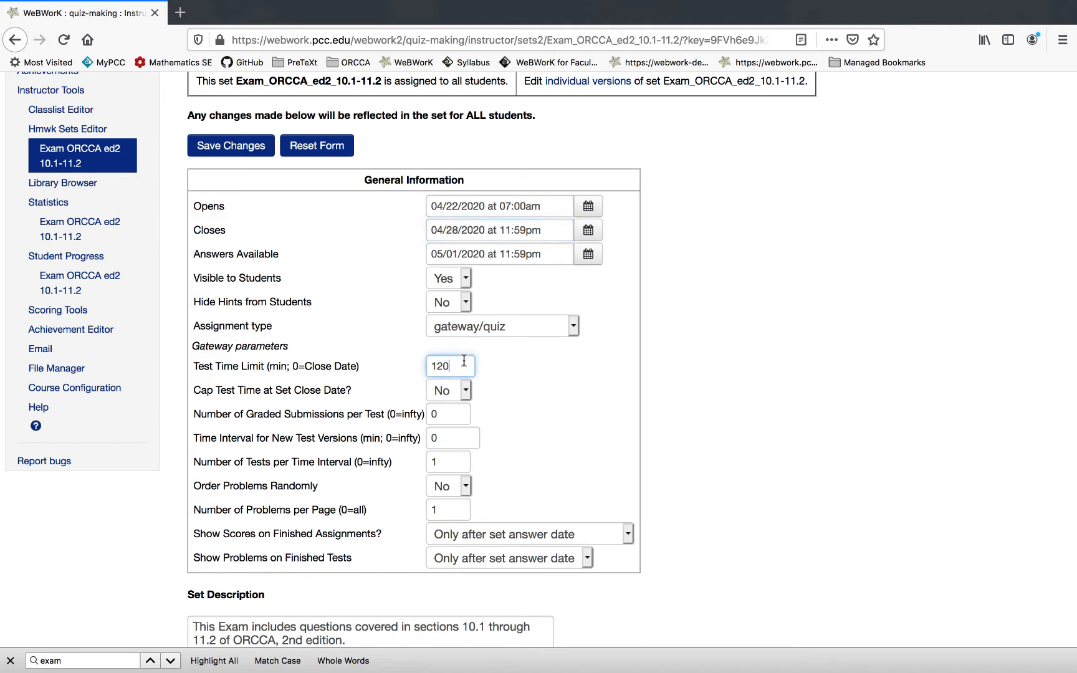
{"action": "left_click_drag", "start_coordinate": [462, 365], "coordinate": [417, 365]}
{"action": "scroll", "coordinate": [471, 395], "scroll_direction": "down", "scroll_amount": 1}
- Examine the time interval for new test versions and the number of tests per time interval
{"action": "left_click", "coordinate": [450, 396]}
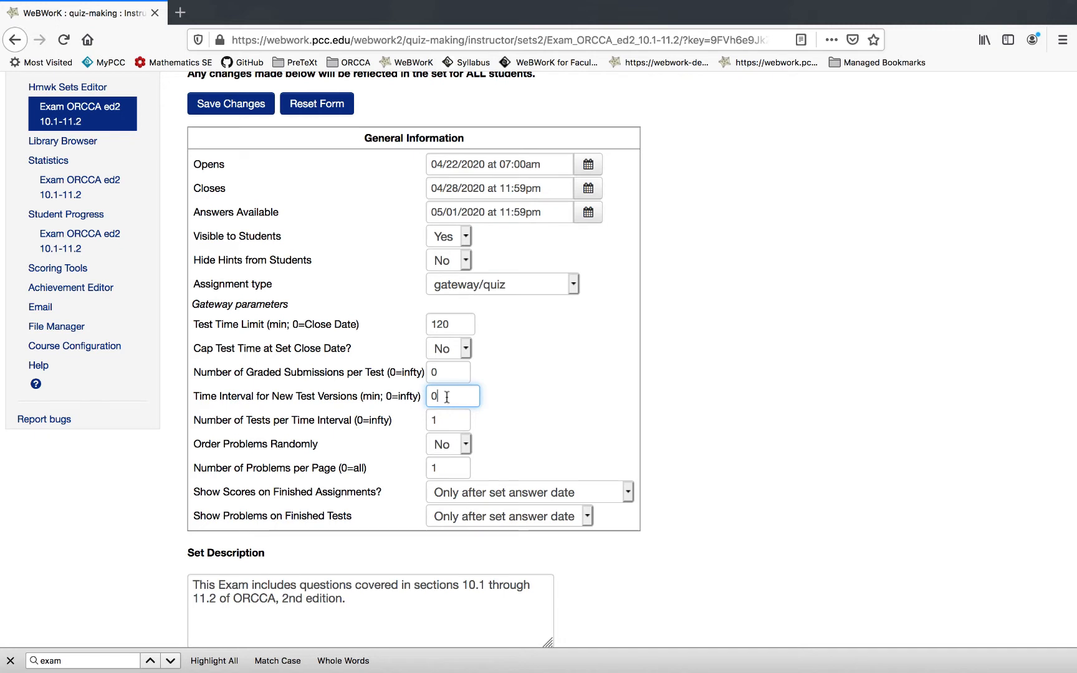
{"action": "left_click", "coordinate": [410, 397]}
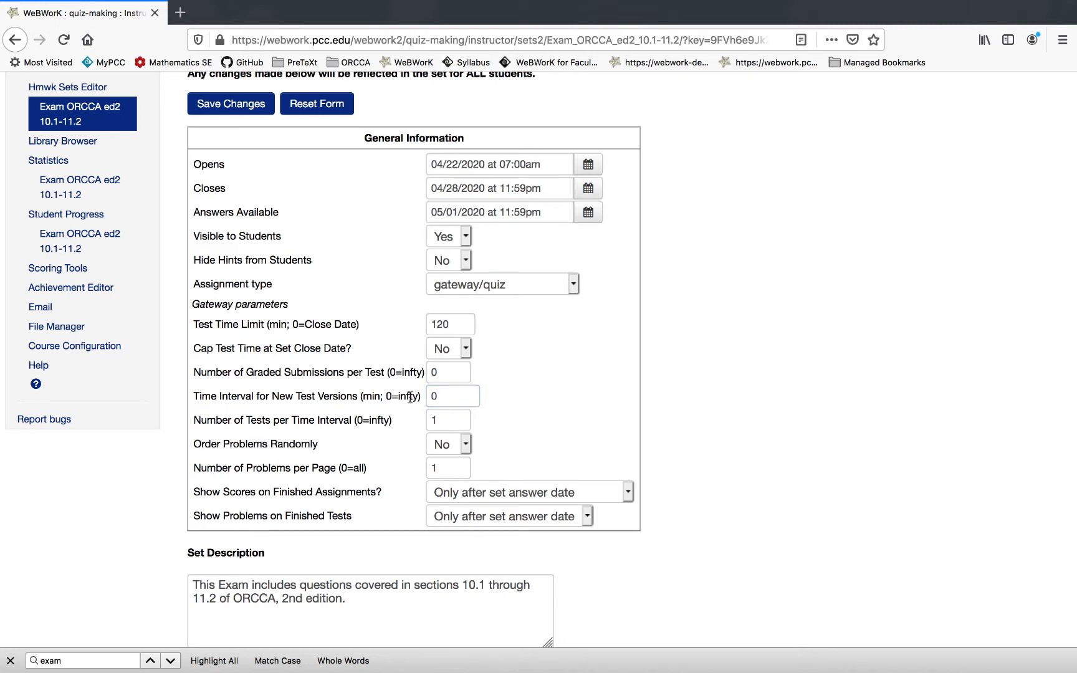
{"action": "double_click", "coordinate": [410, 397]}
{"action": "left_click", "coordinate": [478, 394]}
{"action": "left_click", "coordinate": [451, 423]}
{"action": "left_click_drag", "start_coordinate": [451, 423], "coordinate": [424, 418]}
{"action": "scroll", "coordinate": [497, 409], "scroll_direction": "down", "scroll_amount": 1}
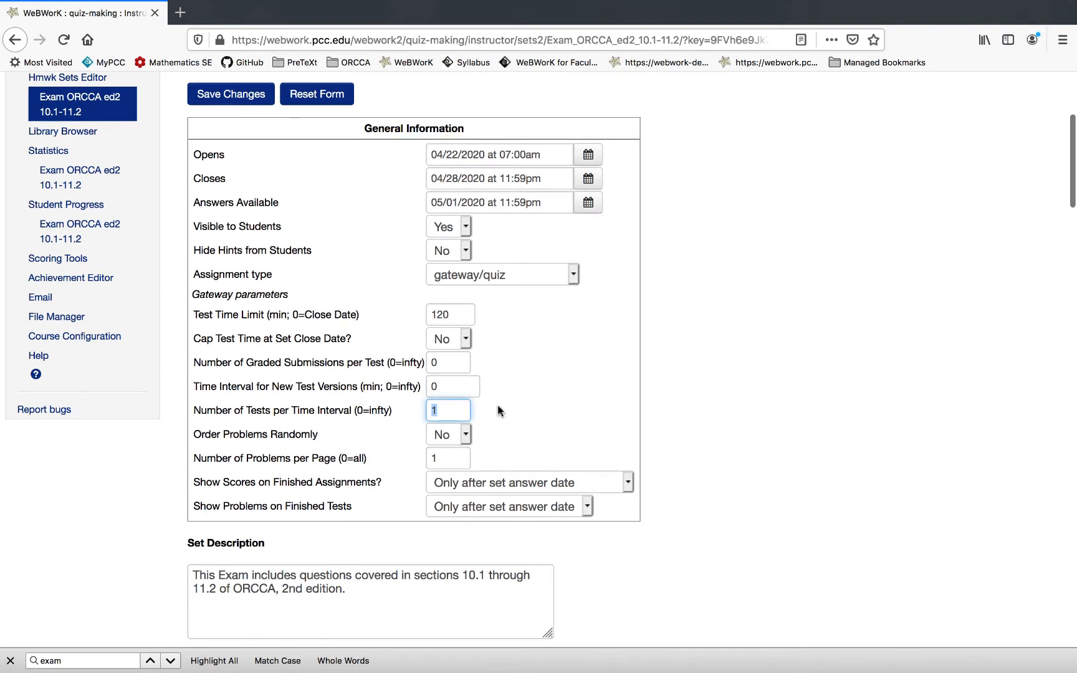
- Try setting the number of tests per time interval to 0, and restore it to 1
{"action": "left_click", "coordinate": [459, 407]}
{"action": "key", "text": "BackSpace"}
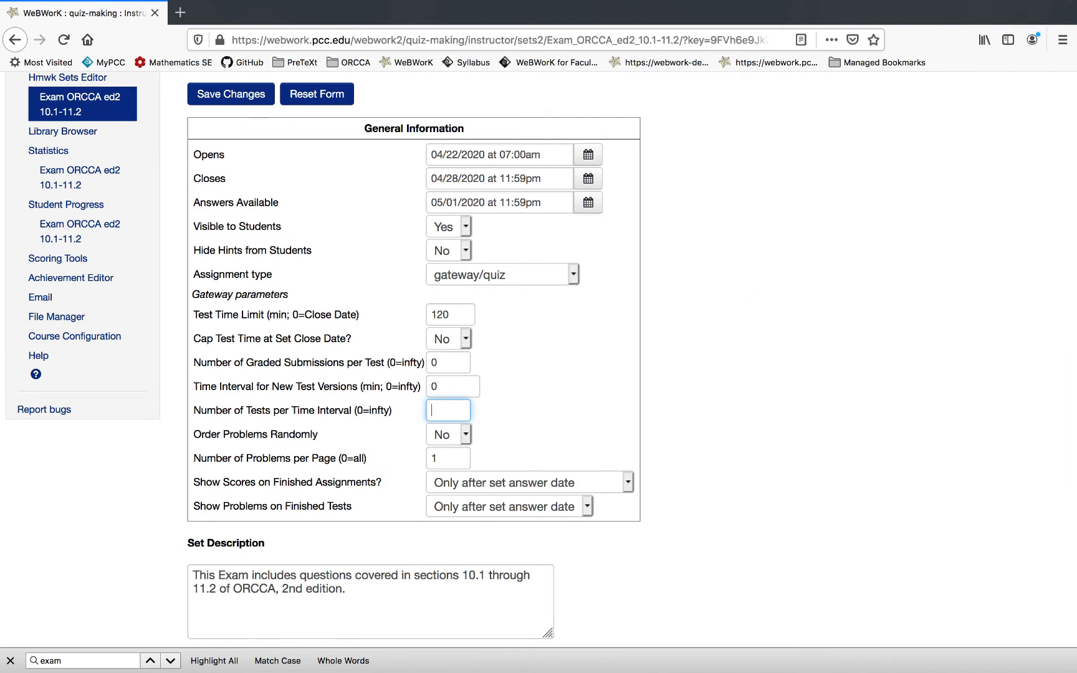
{"action": "type", "text": "0"}
{"action": "double_click", "coordinate": [379, 410]}
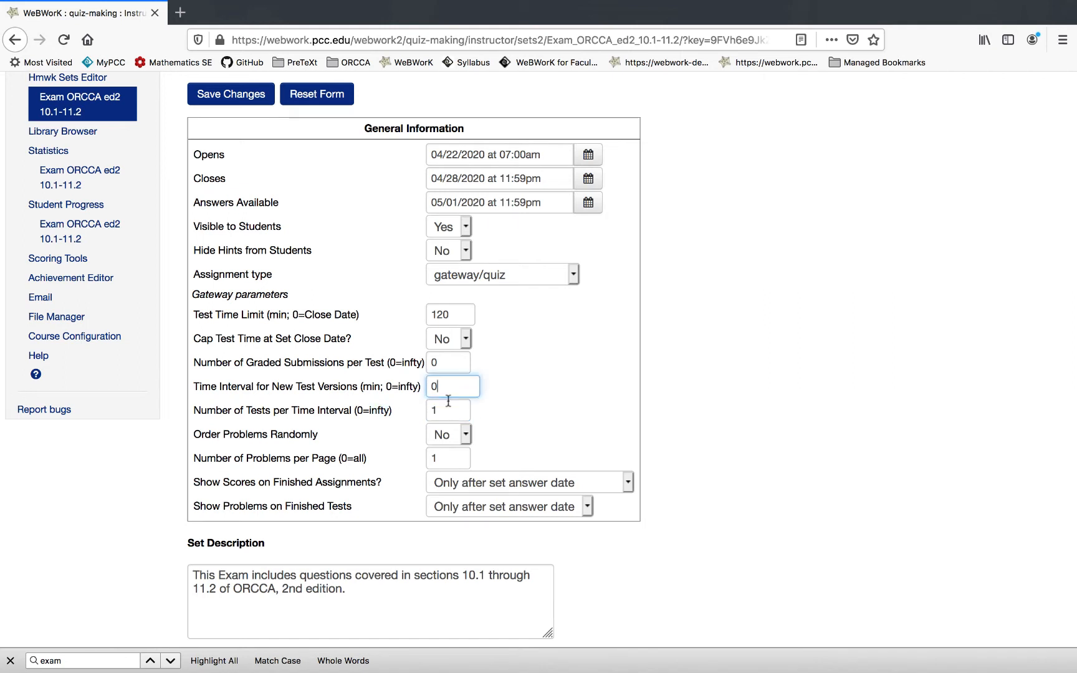
{"action": "left_click", "coordinate": [448, 407]}
{"action": "left_click", "coordinate": [448, 386]}
{"action": "left_click", "coordinate": [446, 410]}
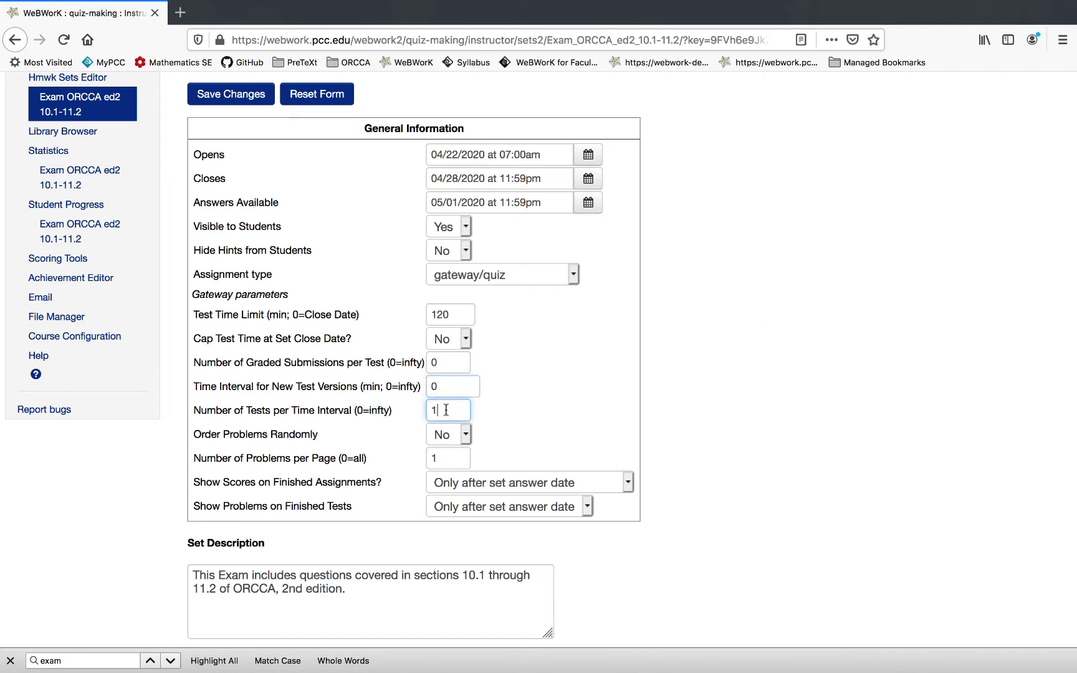
- Try 1 and 2 as the number of graded submissions per test, and restore it to 0
{"action": "left_click", "coordinate": [447, 362]}
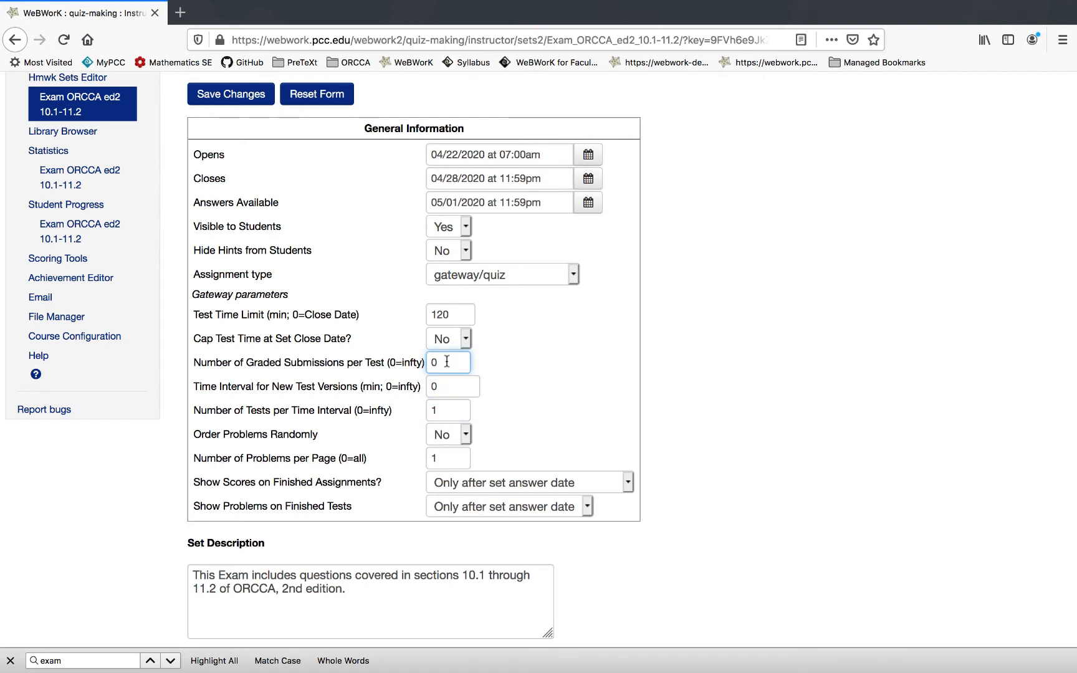
{"action": "key", "text": "BackSpace"}
{"action": "type", "text": "1"}
{"action": "key", "text": "BackSpace"}
{"action": "type", "text": "2"}
{"action": "double_click", "coordinate": [258, 362]}
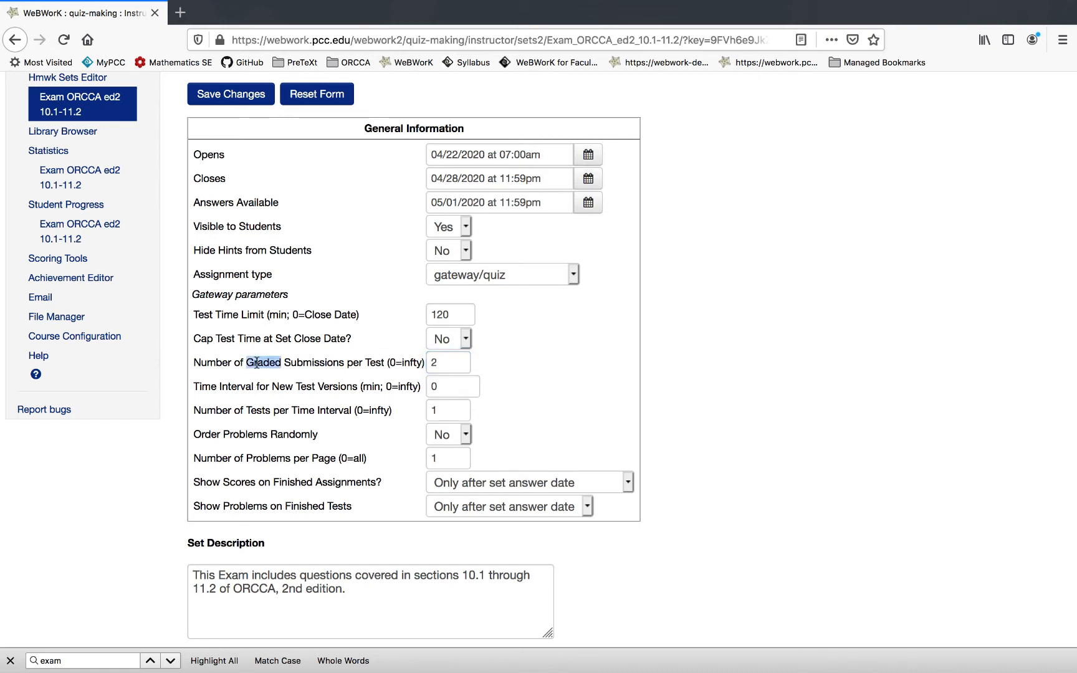
{"action": "double_click", "coordinate": [453, 360]}
{"action": "type", "text": "0"}
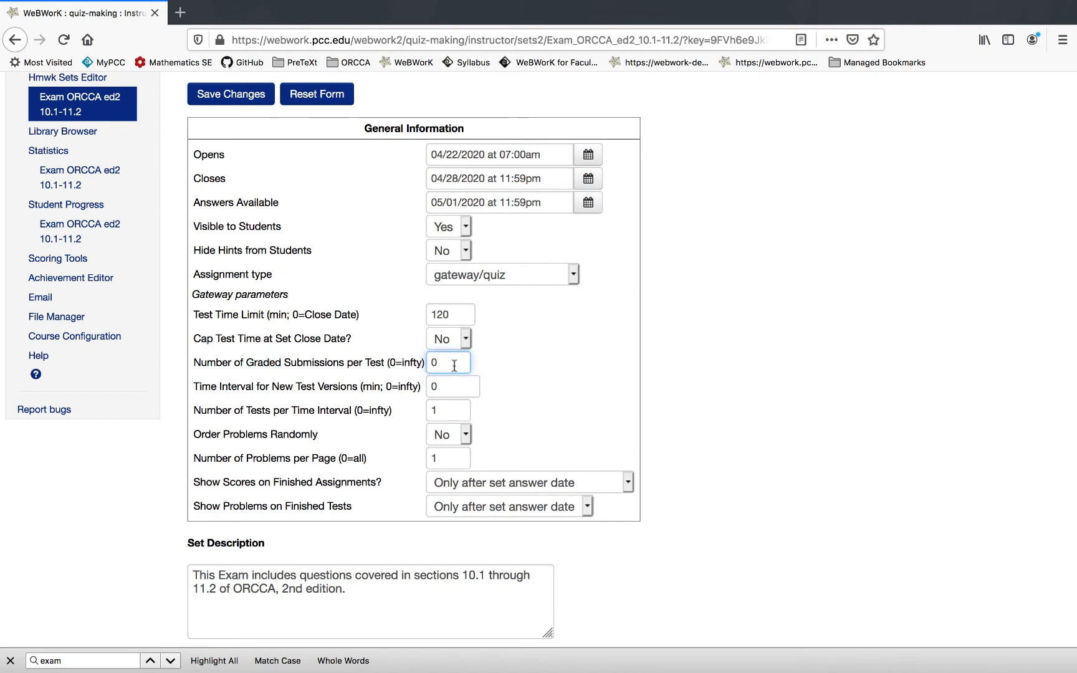
- Review the random problem order options, keeping No, and the number of problems per page
{"action": "scroll", "coordinate": [456, 386], "scroll_direction": "down", "scroll_amount": 1}
{"action": "left_click", "coordinate": [457, 399]}
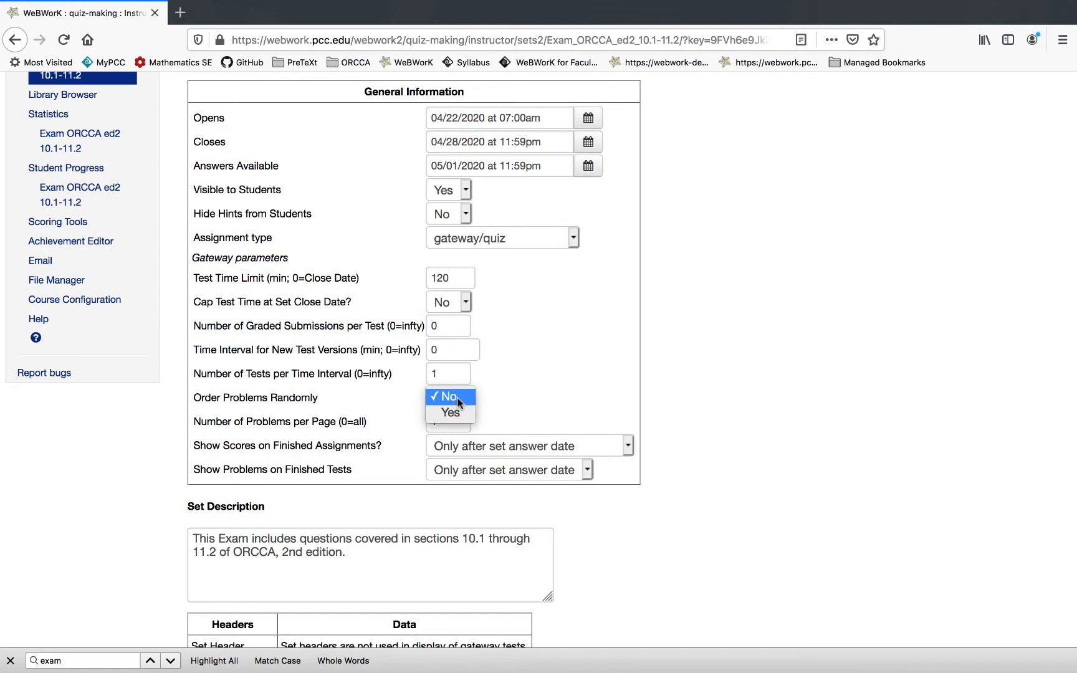
{"action": "left_click", "coordinate": [457, 398]}
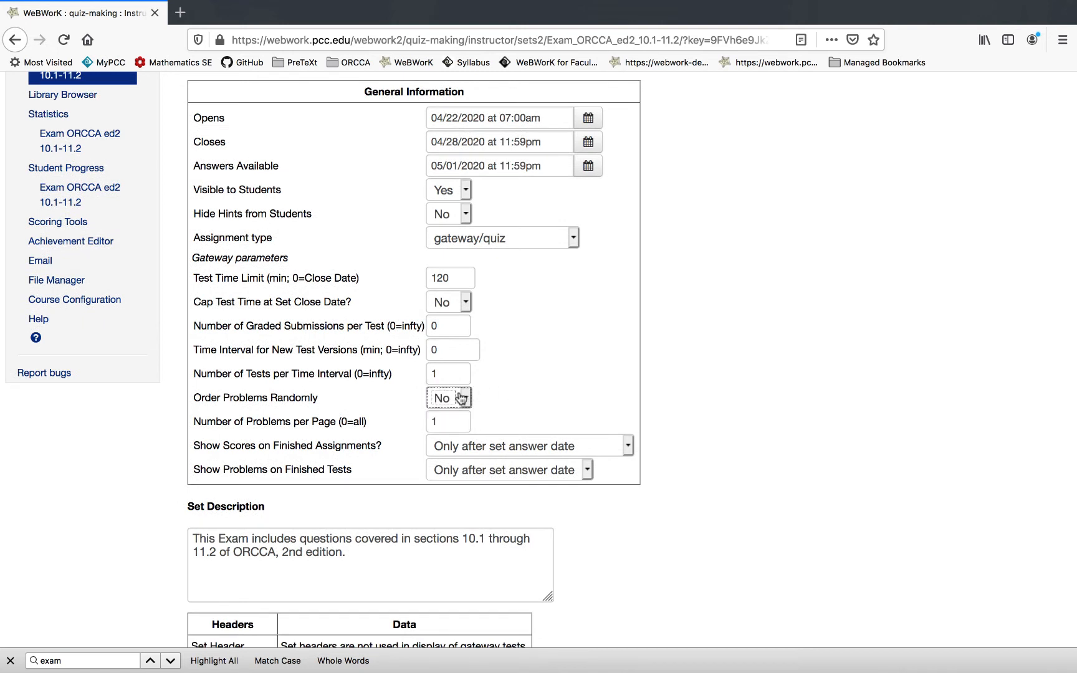
{"action": "scroll", "coordinate": [458, 421], "scroll_direction": "down", "scroll_amount": 1}
{"action": "left_click", "coordinate": [450, 398]}
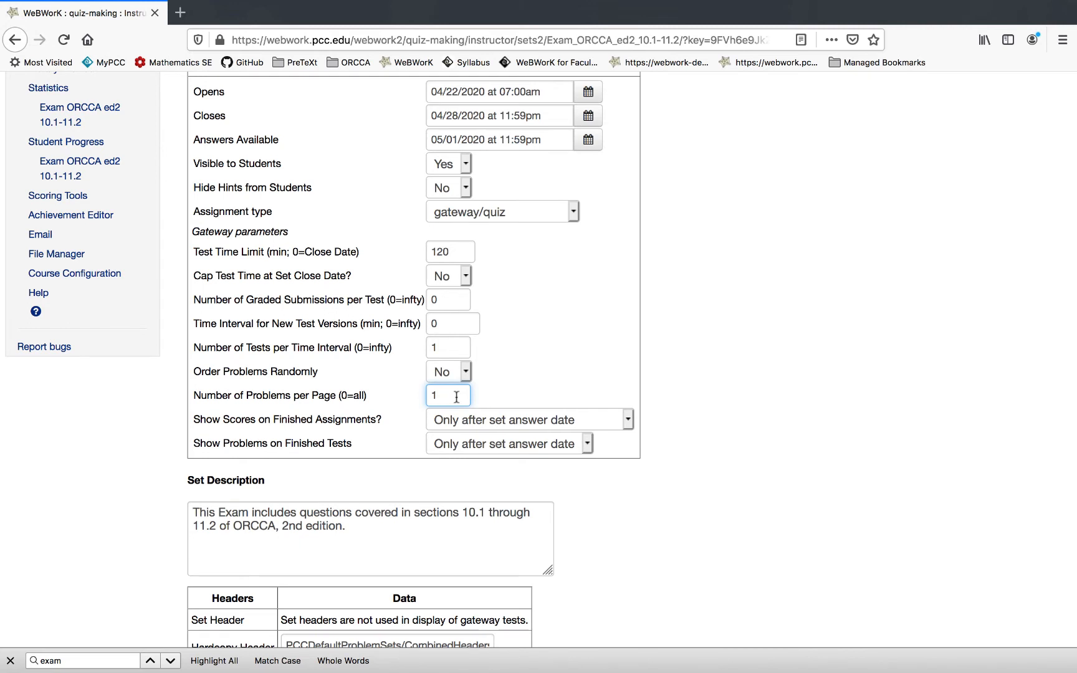
- Try 0 as the number of problems per page, and restore it to 1
{"action": "key", "text": "BackSpace"}
{"action": "type", "text": "0"}
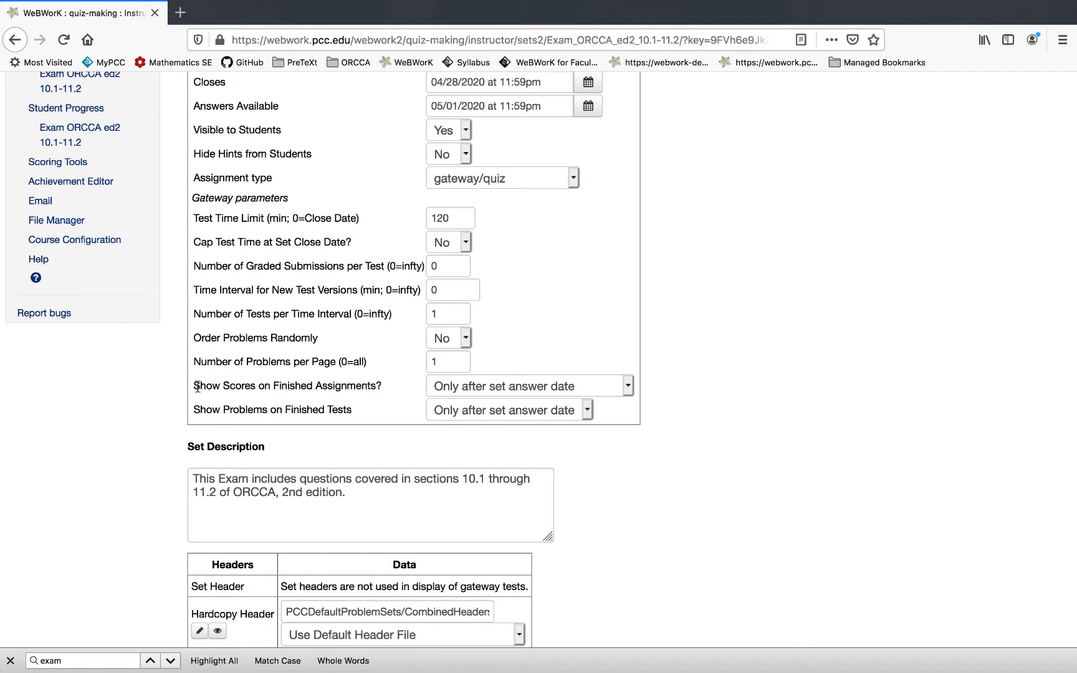
- Review the options for showing scores on finished assignments, keeping Only after set answer date
{"action": "left_click_drag", "start_coordinate": [195, 386], "coordinate": [381, 392]}
{"action": "left_click", "coordinate": [400, 392]}
{"action": "left_click", "coordinate": [448, 264]}
{"action": "double_click", "coordinate": [260, 271]}
{"action": "left_click", "coordinate": [524, 384]}
{"action": "left_click", "coordinate": [522, 379]}
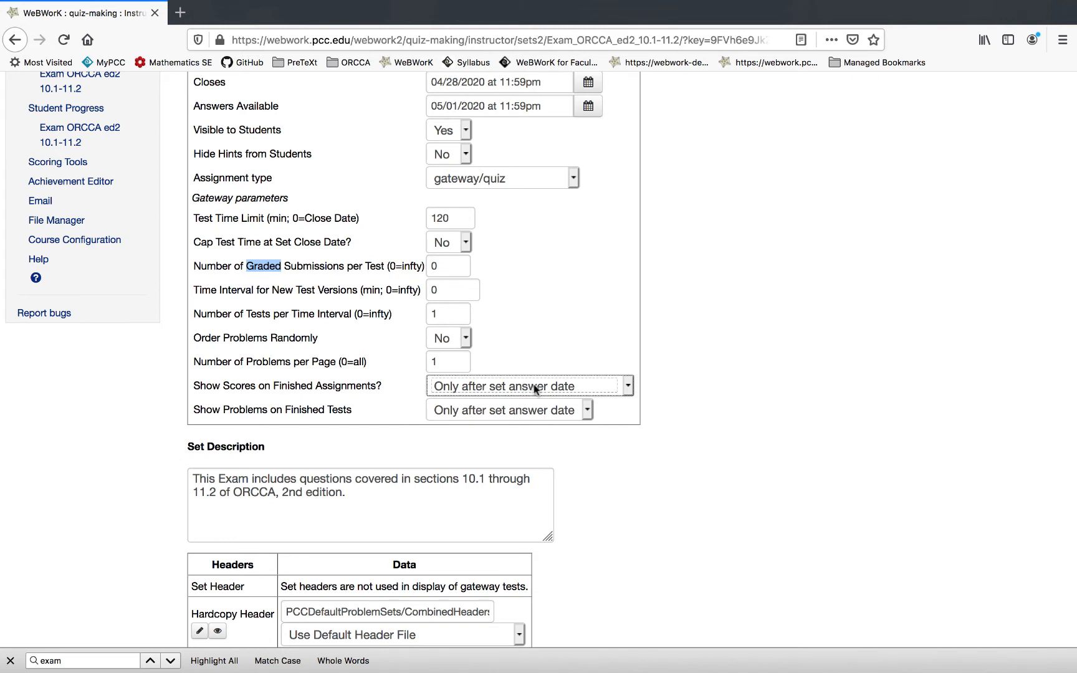
{"action": "left_click", "coordinate": [534, 389]}
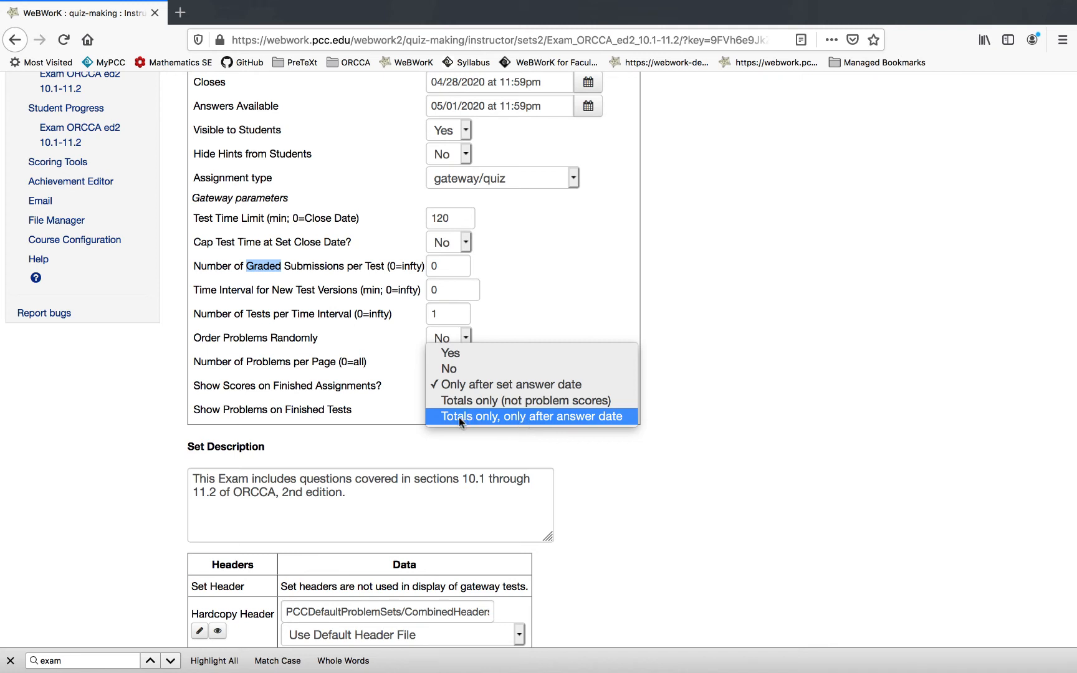
{"action": "scroll", "coordinate": [296, 397], "scroll_direction": "down", "scroll_amount": 1}
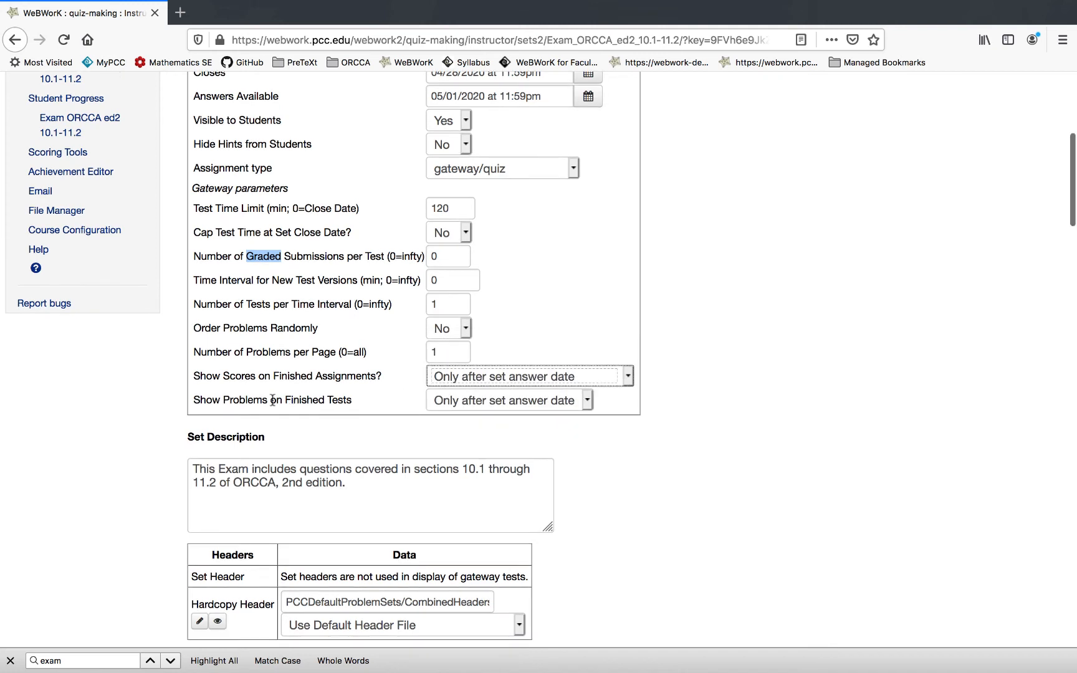
- Examine the setting for showing problems on finished tests and the set description text
{"action": "left_click_drag", "start_coordinate": [193, 399], "coordinate": [351, 402]}
{"action": "scroll", "coordinate": [348, 404], "scroll_direction": "down", "scroll_amount": 1}
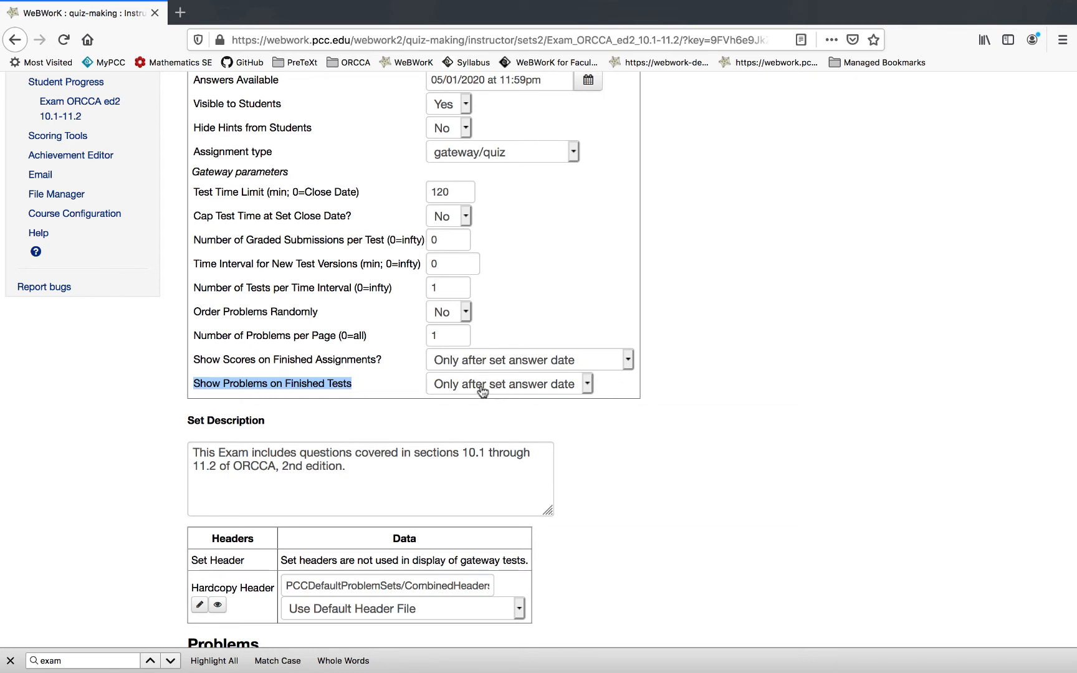
{"action": "double_click", "coordinate": [347, 360]}
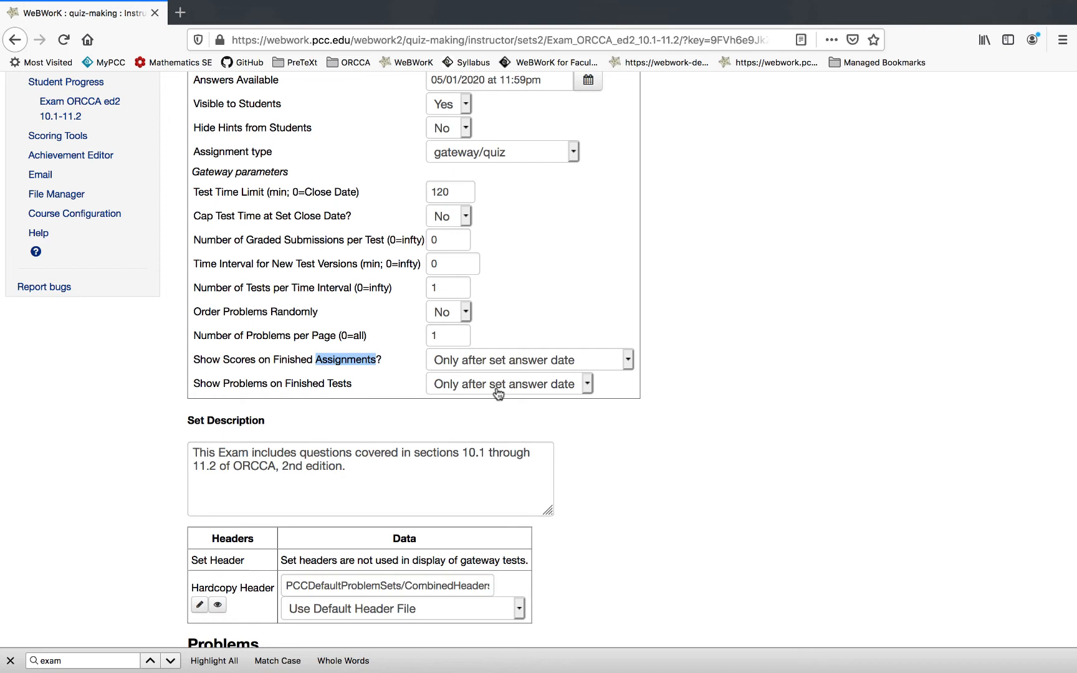
{"action": "scroll", "coordinate": [497, 393], "scroll_direction": "down", "scroll_amount": 3}
{"action": "triple_click", "coordinate": [467, 362]}
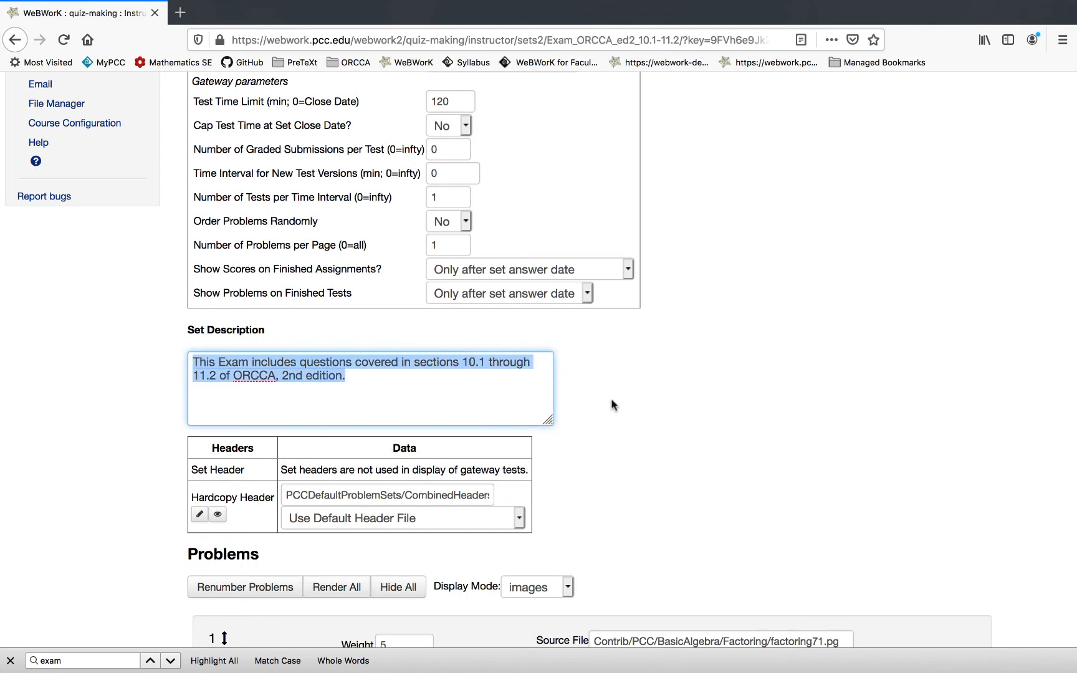
{"action": "scroll", "coordinate": [623, 378], "scroll_direction": "down", "scroll_amount": 1}
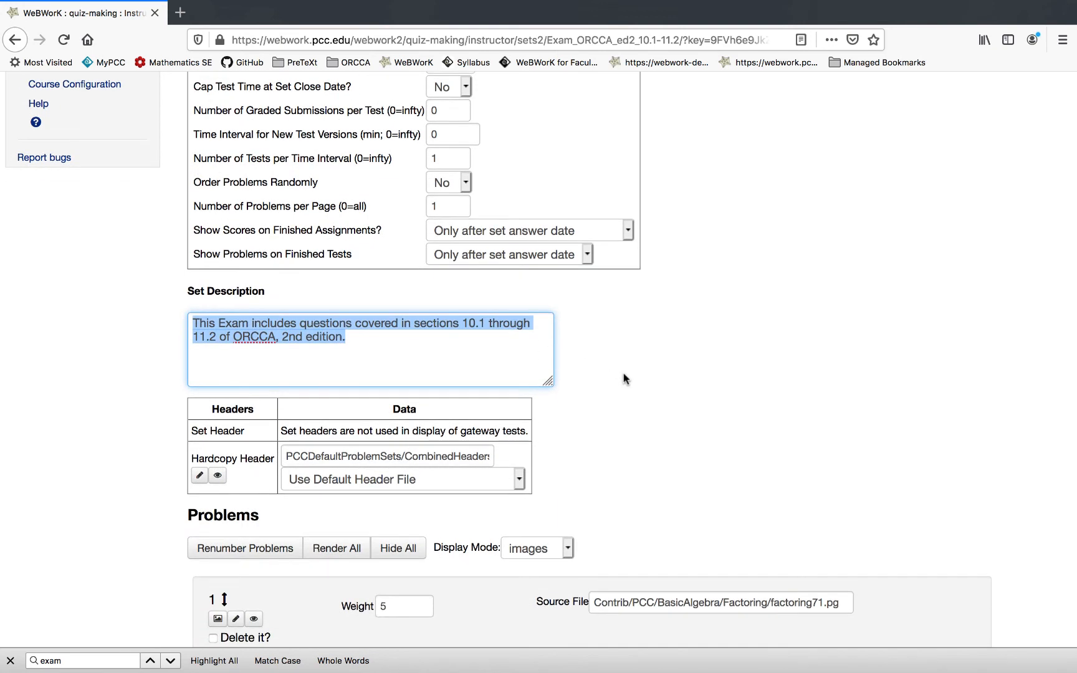
- Render all the problems of the exam set in the Problems section
{"action": "scroll", "coordinate": [625, 378], "scroll_direction": "down", "scroll_amount": 10}
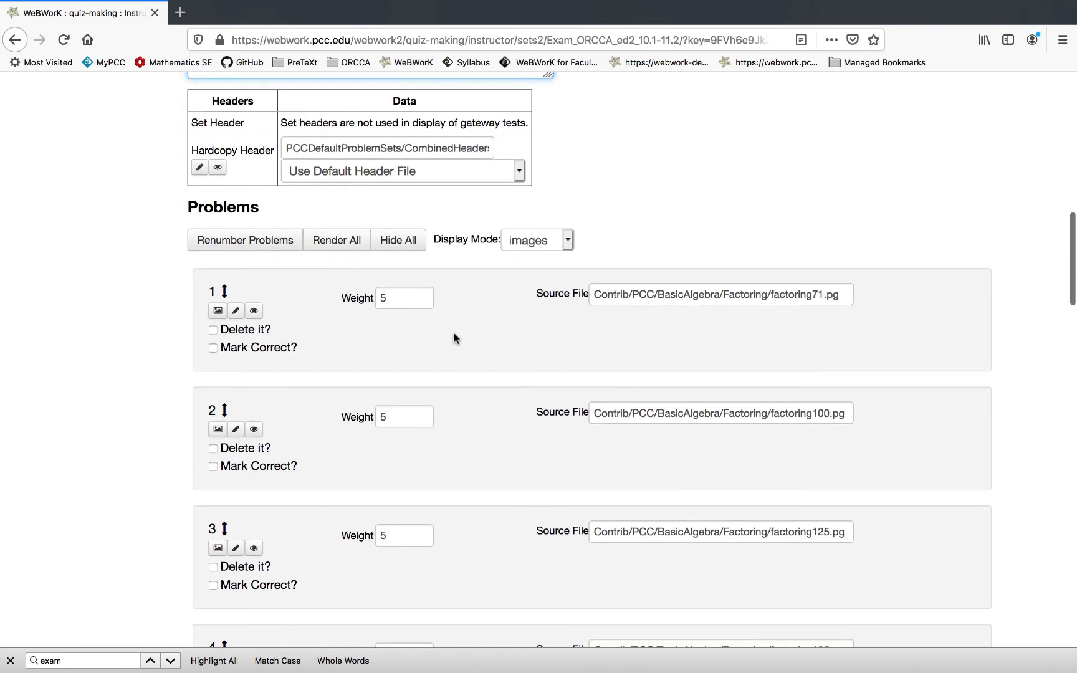
{"action": "left_click", "coordinate": [341, 246]}
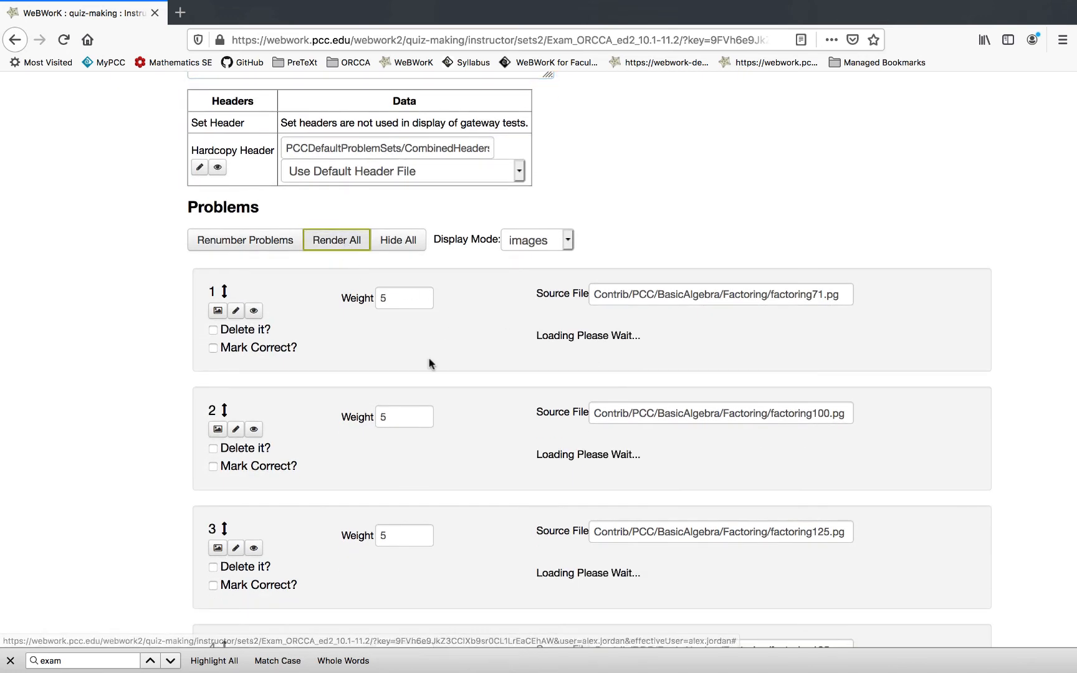
{"action": "scroll", "coordinate": [430, 363], "scroll_direction": "down", "scroll_amount": 2}
{"action": "left_click", "coordinate": [632, 311]}
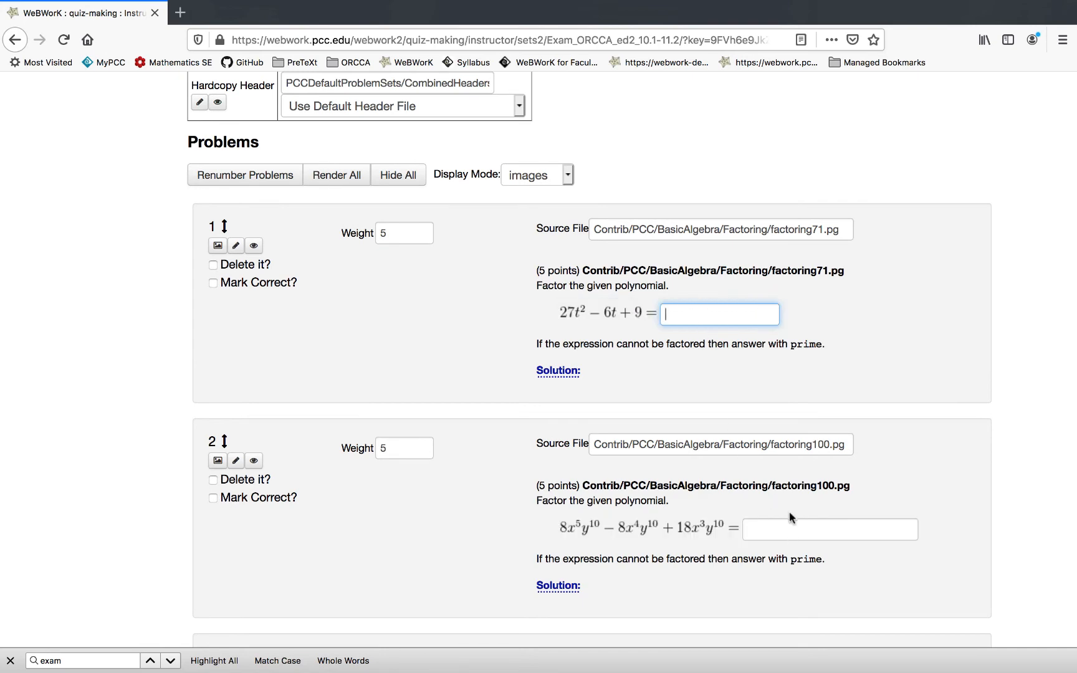
- Look through the rendered exam problems, examining the offline-work directions and questions in problem 18
{"action": "scroll", "coordinate": [788, 517], "scroll_direction": "down", "scroll_amount": 20}
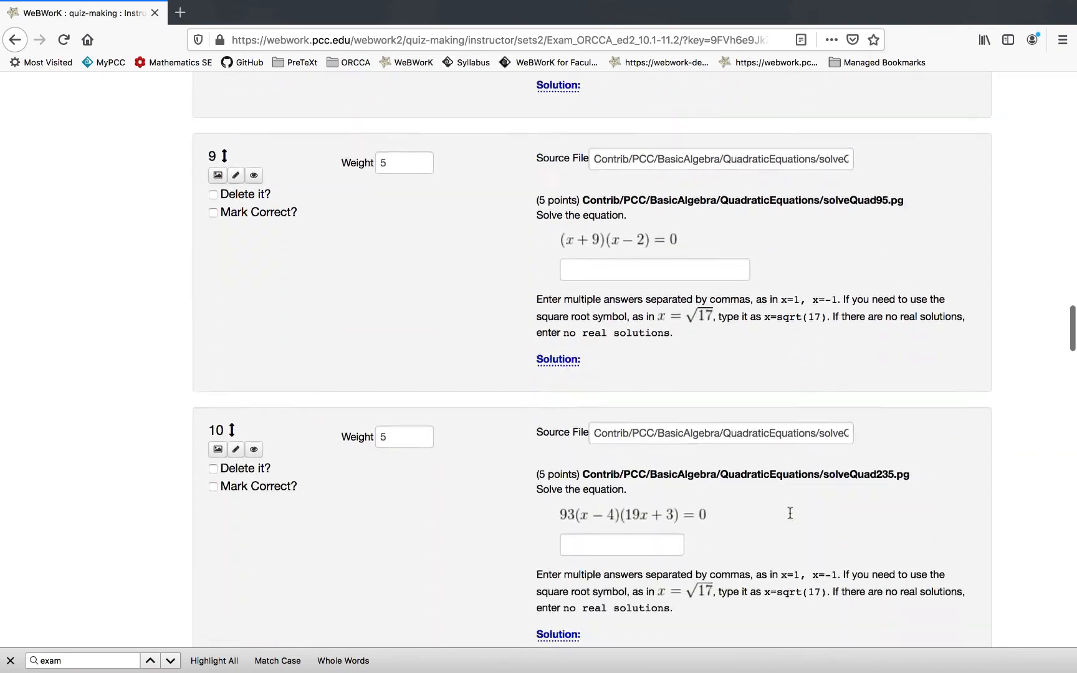
{"action": "scroll", "coordinate": [789, 512], "scroll_direction": "down", "scroll_amount": 12}
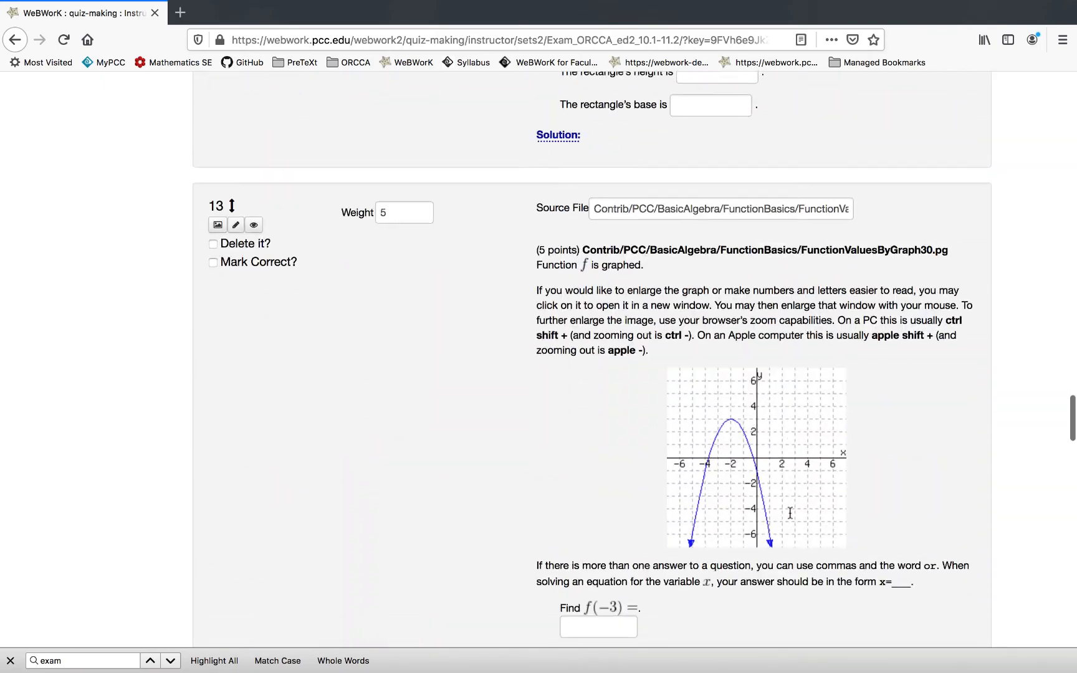
{"action": "scroll", "coordinate": [789, 513], "scroll_direction": "down", "scroll_amount": 20}
{"action": "scroll", "coordinate": [789, 510], "scroll_direction": "up", "scroll_amount": 5}
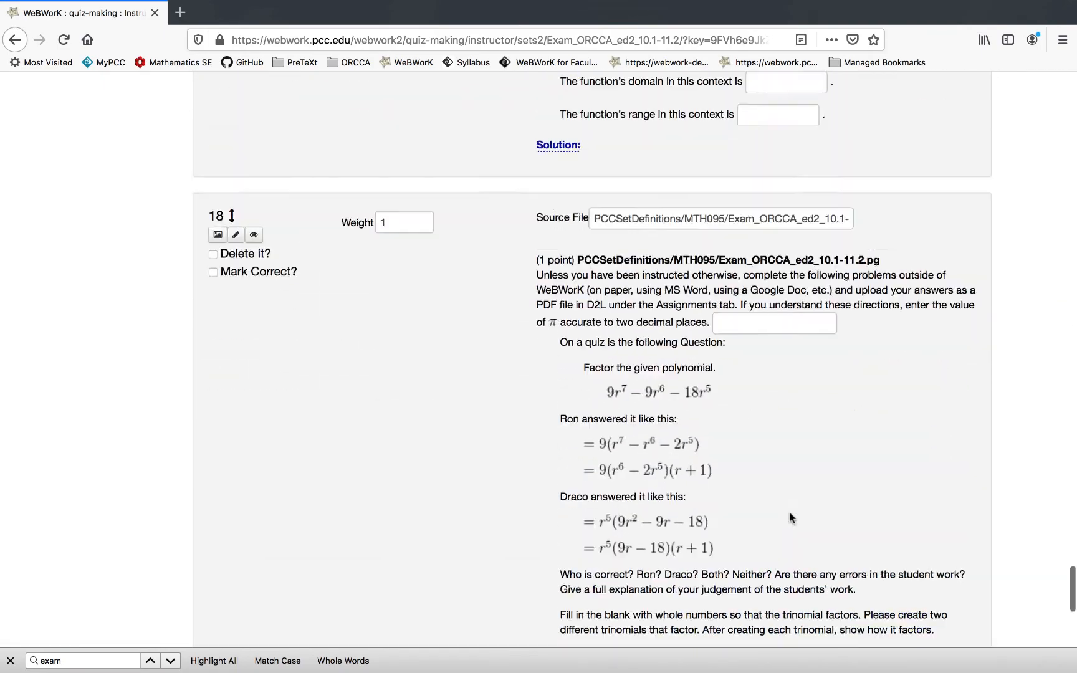
{"action": "scroll", "coordinate": [788, 511], "scroll_direction": "up", "scroll_amount": 3}
{"action": "scroll", "coordinate": [789, 511], "scroll_direction": "down", "scroll_amount": 5}
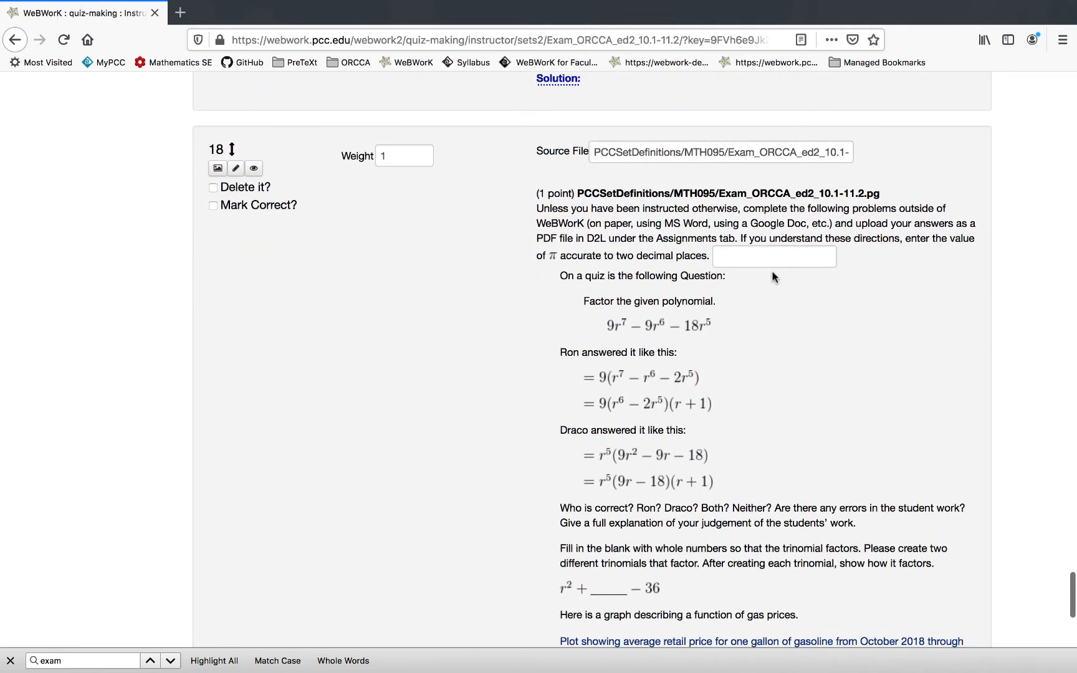
{"action": "left_click", "coordinate": [770, 256]}
{"action": "scroll", "coordinate": [744, 305], "scroll_direction": "down", "scroll_amount": 1}
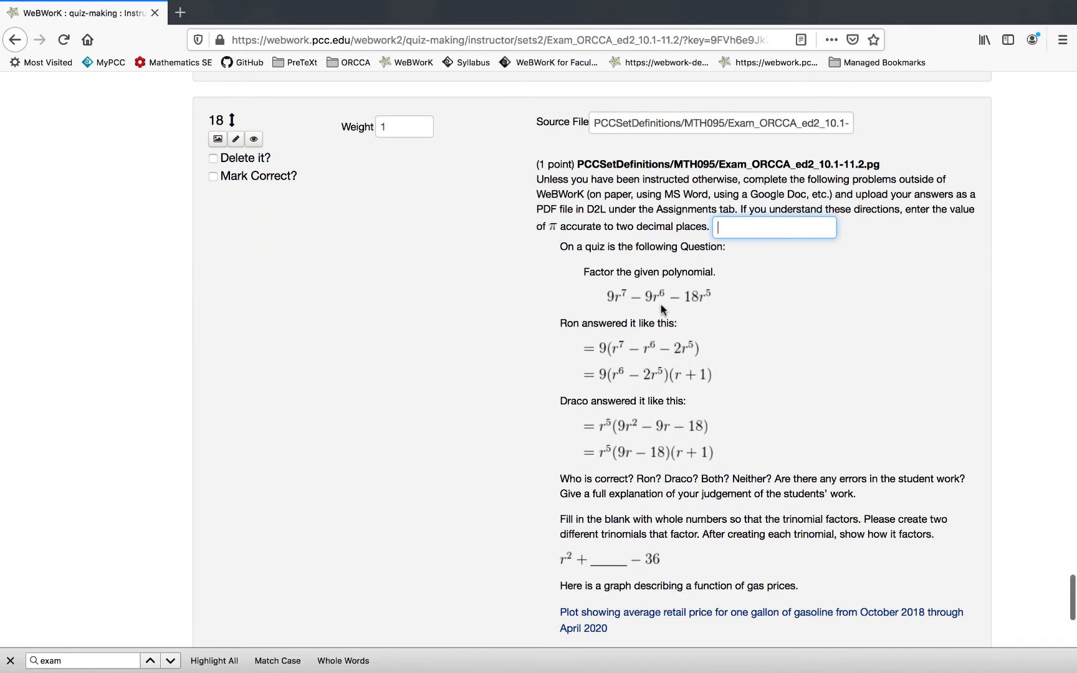
{"action": "scroll", "coordinate": [661, 306], "scroll_direction": "down", "scroll_amount": 3}
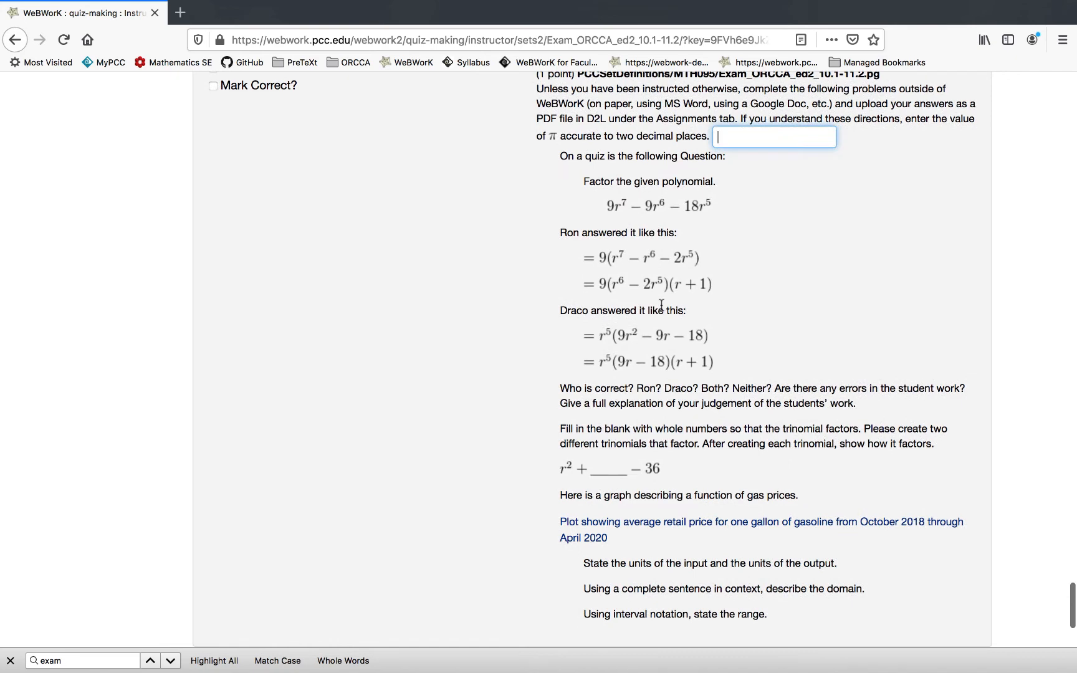
{"action": "scroll", "coordinate": [661, 304], "scroll_direction": "down", "scroll_amount": 2}
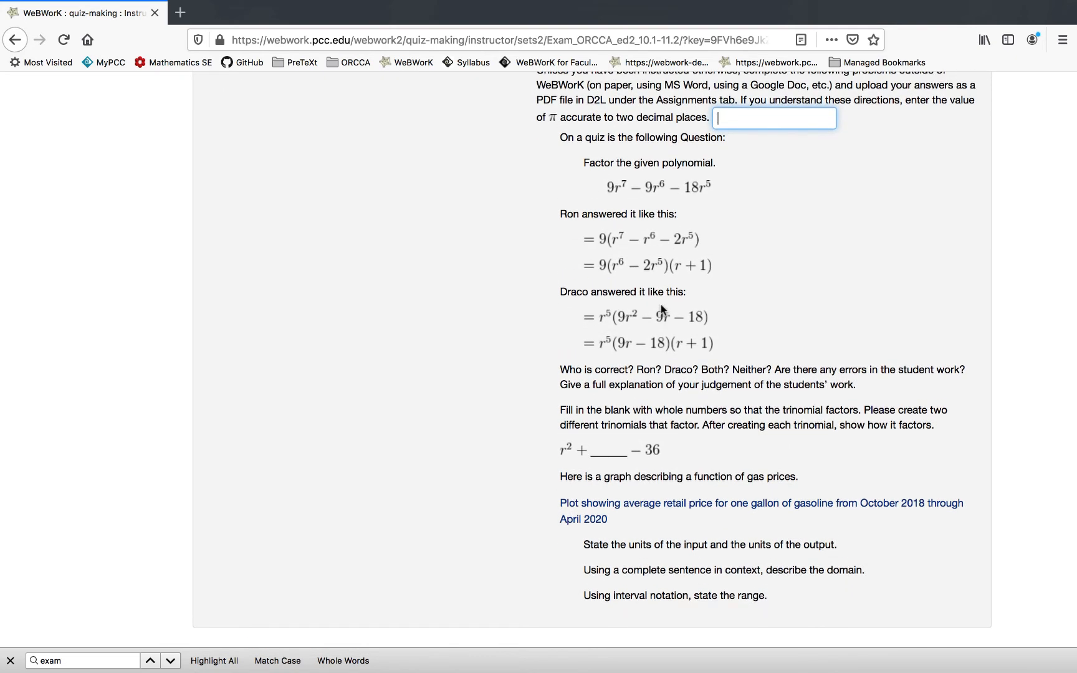
{"action": "scroll", "coordinate": [660, 304], "scroll_direction": "up", "scroll_amount": 6}
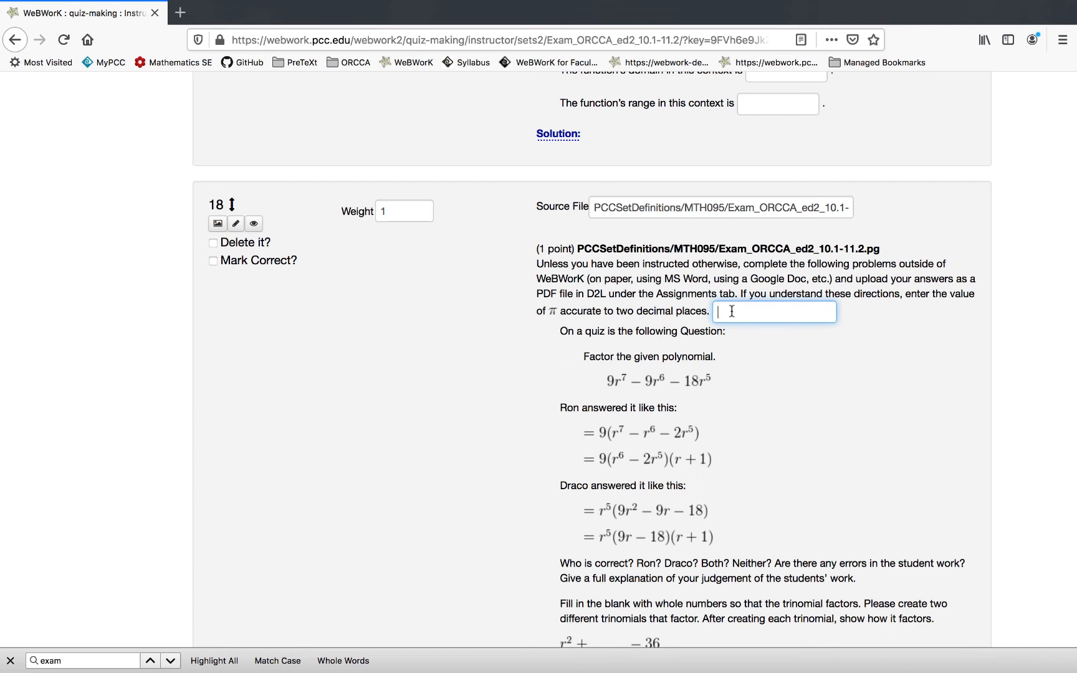
{"action": "scroll", "coordinate": [732, 311], "scroll_direction": "up", "scroll_amount": 1}
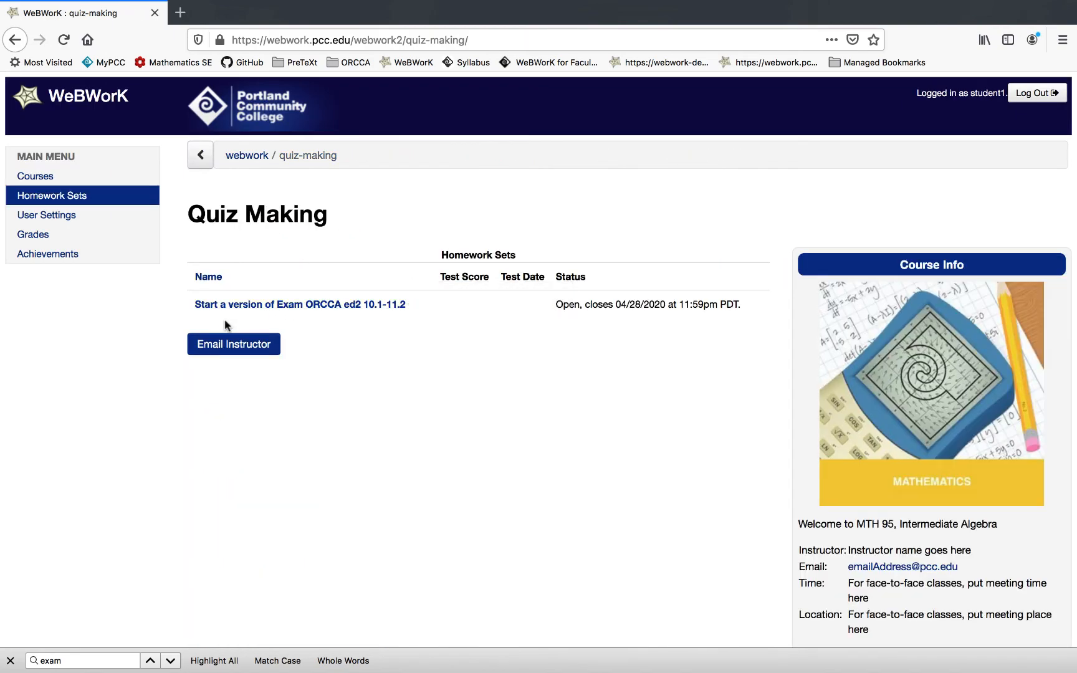
- Check the exam's open status and closing date in the student view, and start a version of Exam ORCCA ed2 10.1-11.2
{"action": "mouse_move", "coordinate": [253, 308]}
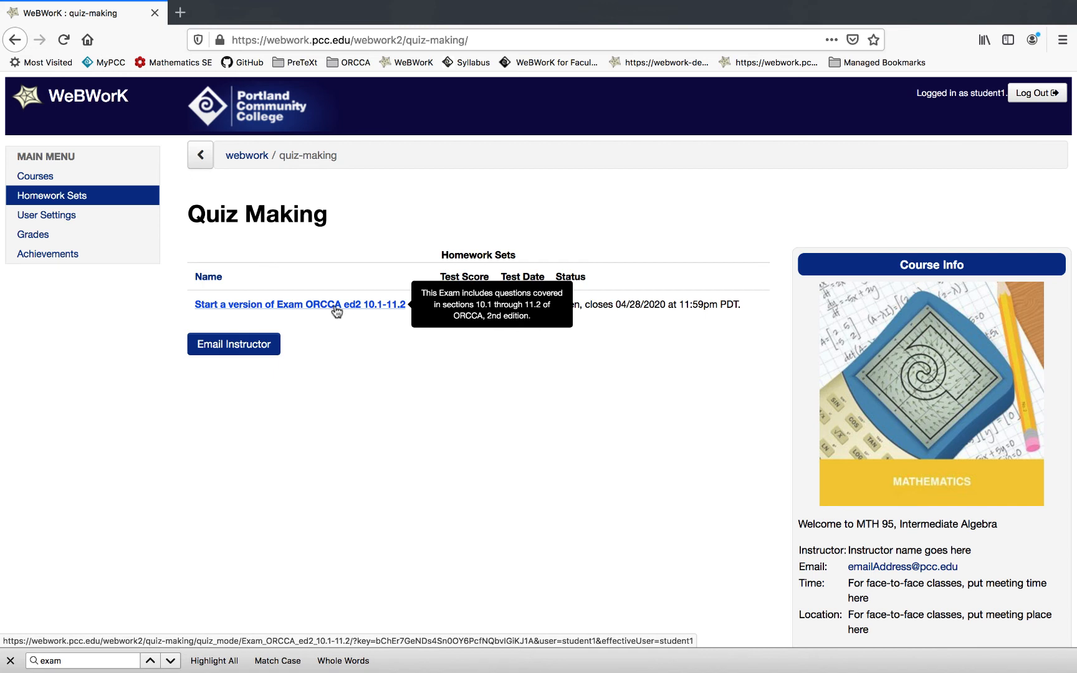
{"action": "double_click", "coordinate": [566, 304]}
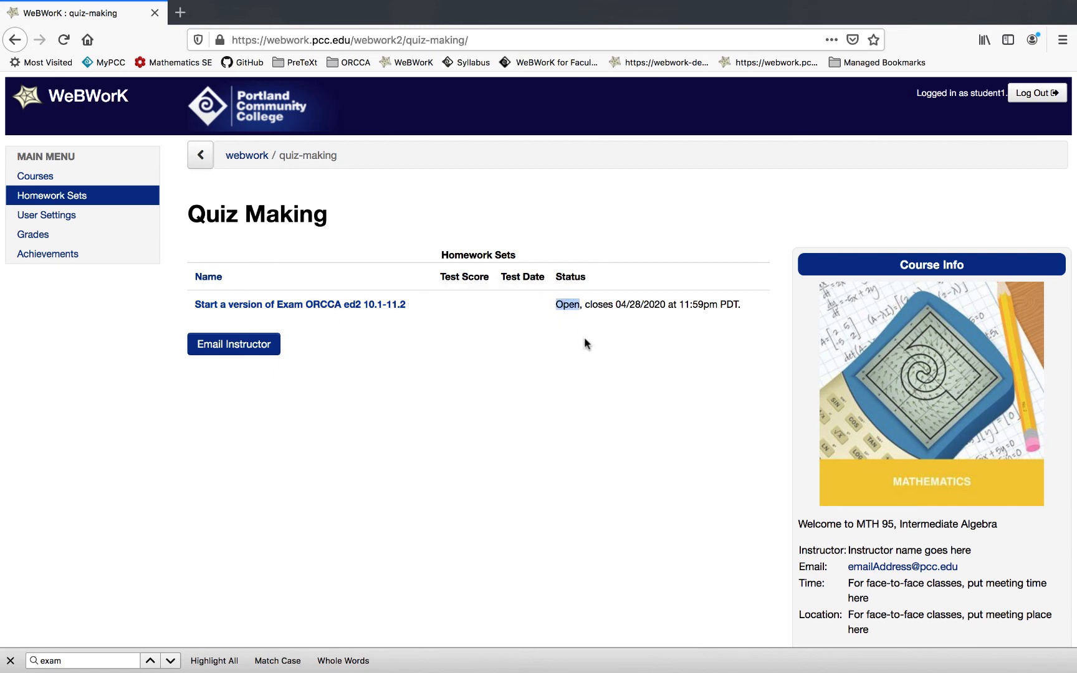
{"action": "left_click_drag", "start_coordinate": [585, 304], "coordinate": [670, 307]}
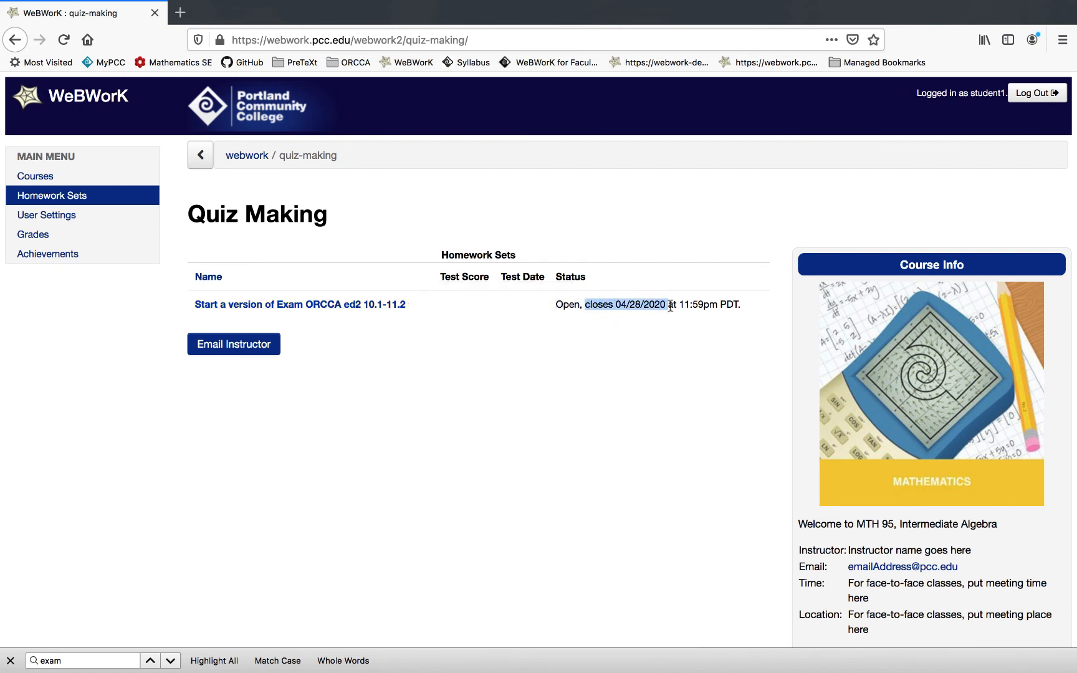
{"action": "left_click", "coordinate": [321, 306]}
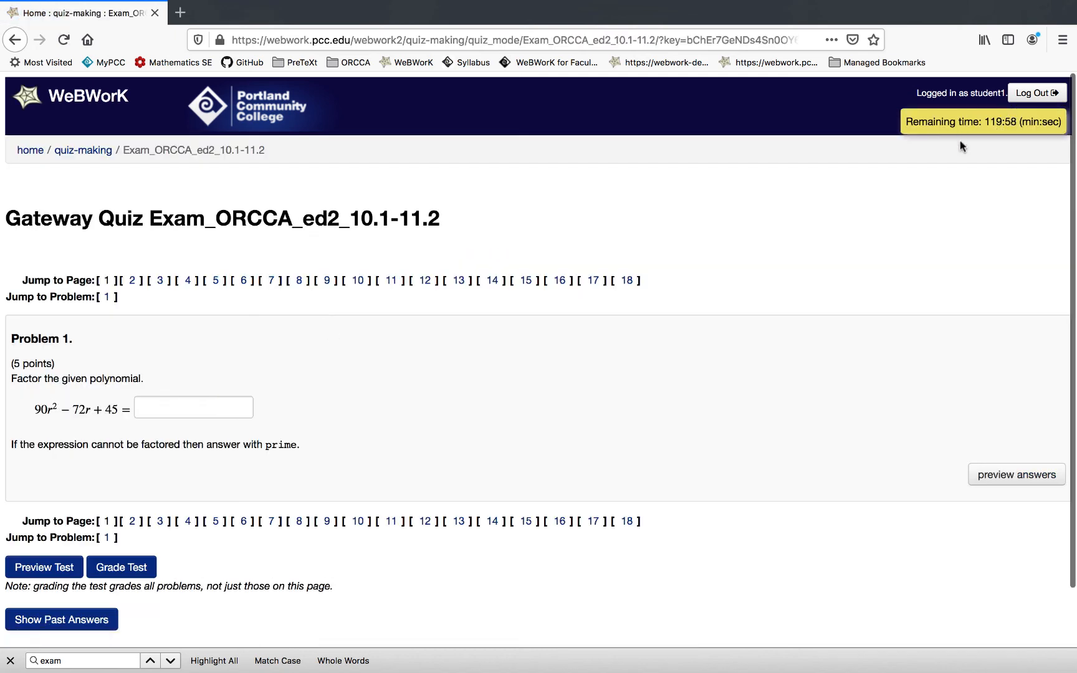
- Look over problem 1 of the gateway quiz and go to the page for problem 4
{"action": "scroll", "coordinate": [645, 443], "scroll_direction": "down", "scroll_amount": 1}
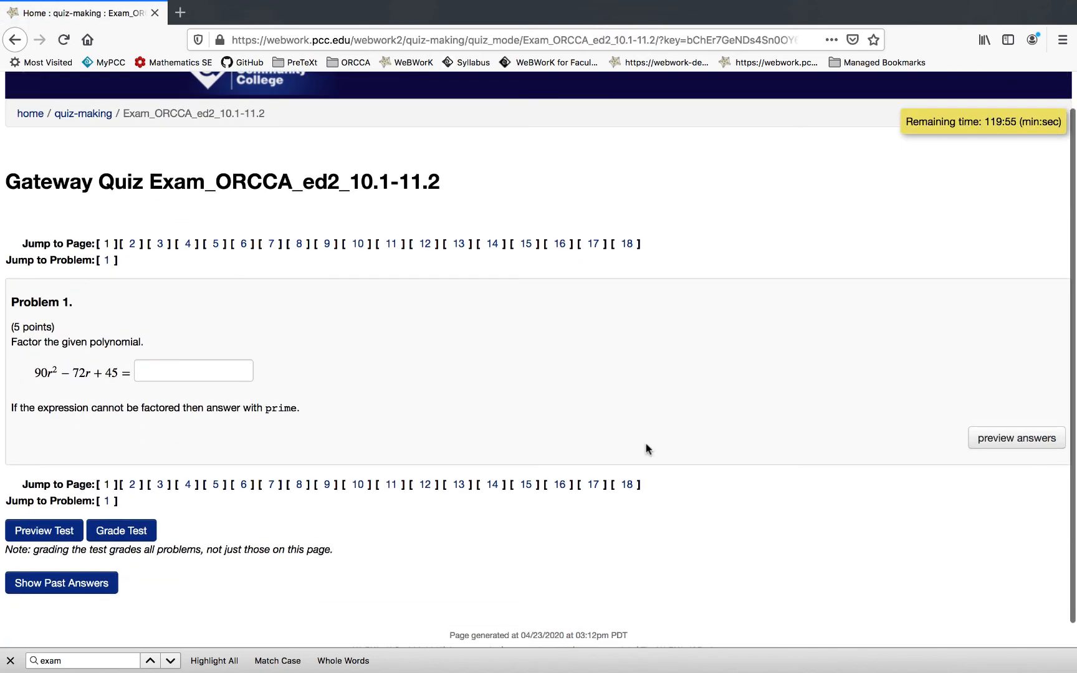
{"action": "triple_click", "coordinate": [64, 301]}
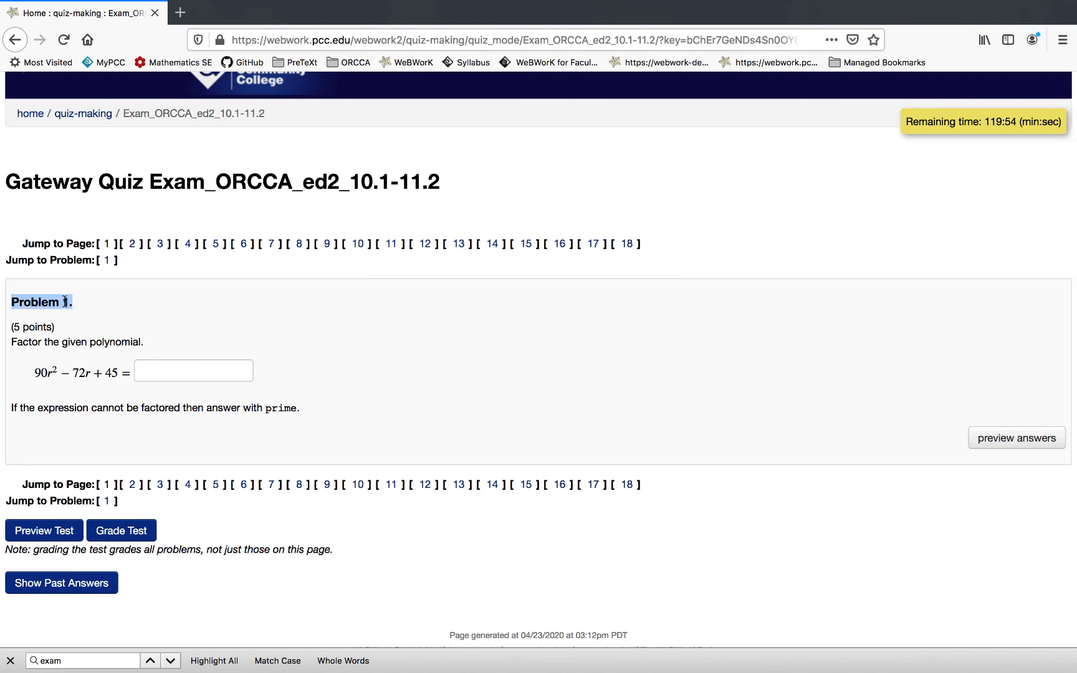
{"action": "left_click", "coordinate": [138, 373]}
{"action": "left_click", "coordinate": [185, 485]}
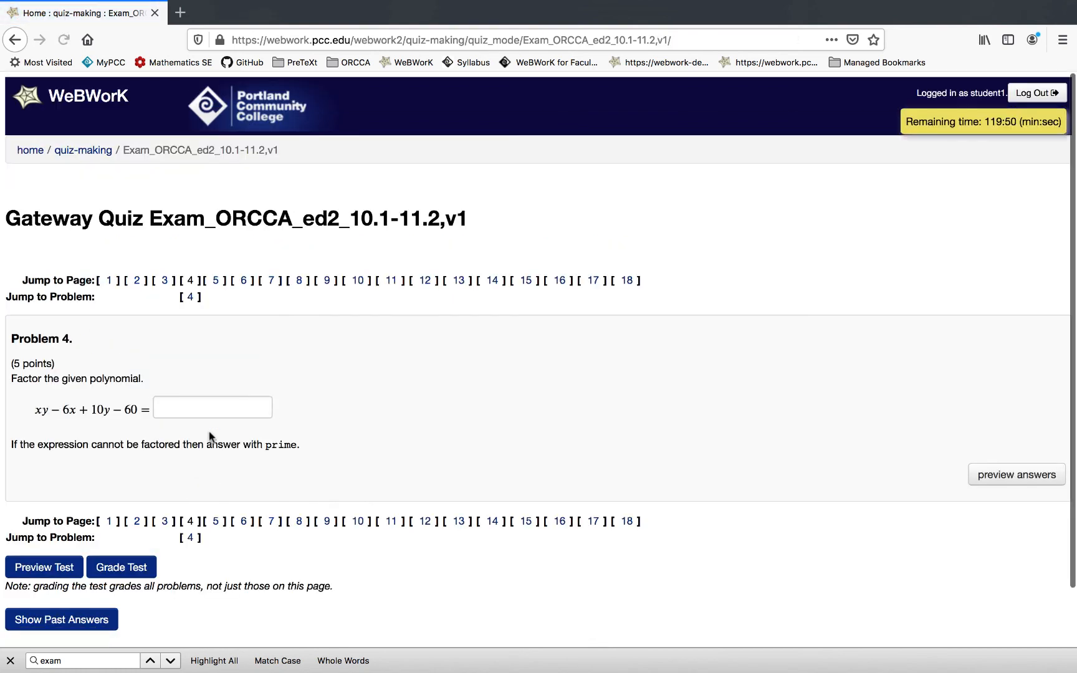
- Answer problem 4 with (x+10)(y-6) and preview the entered answer
{"action": "left_click", "coordinate": [204, 405]}
{"action": "scroll", "coordinate": [204, 405], "scroll_direction": "down", "scroll_amount": 1}
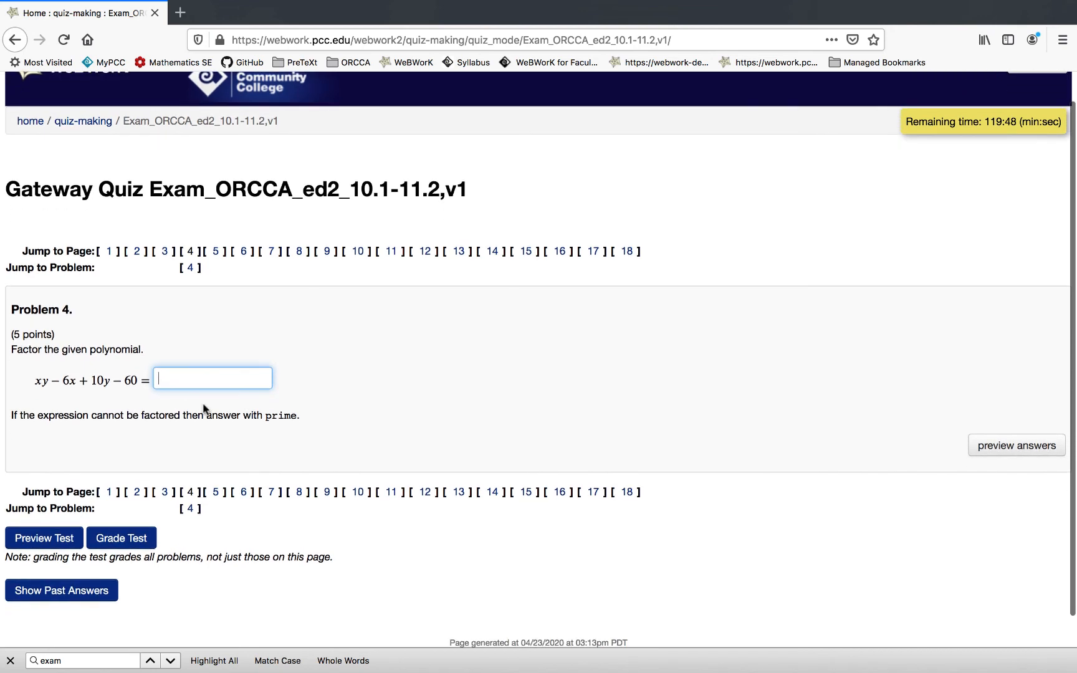
{"action": "type", "text": "(x+10)(y-6)"}
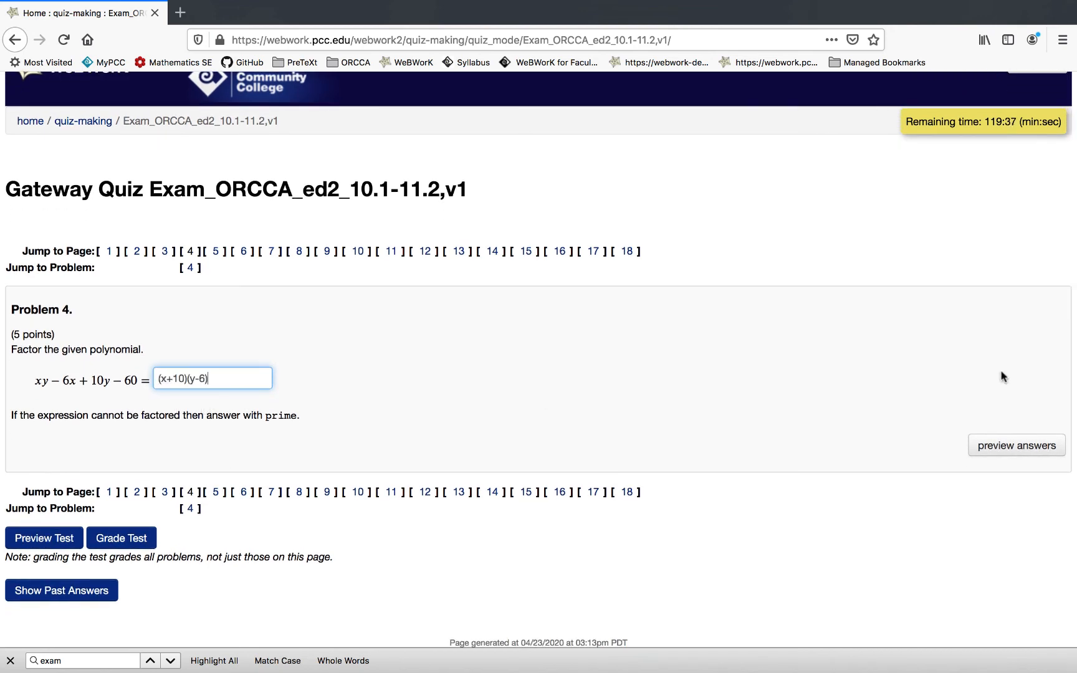
{"action": "left_click", "coordinate": [997, 443]}
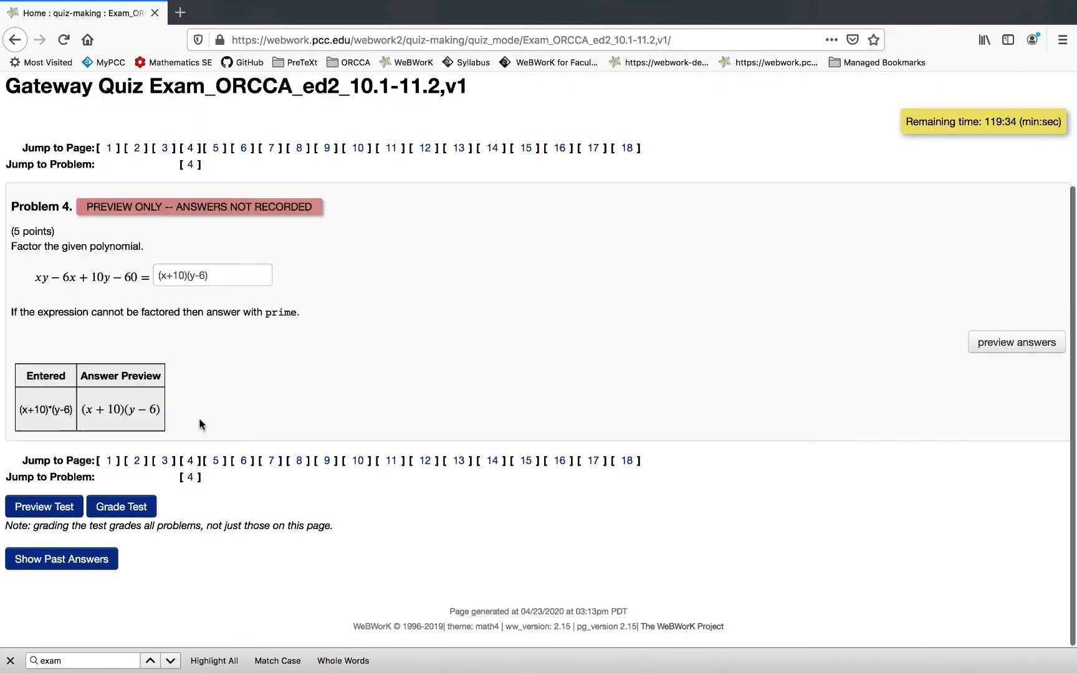
{"action": "left_click_drag", "start_coordinate": [27, 411], "coordinate": [159, 412]}
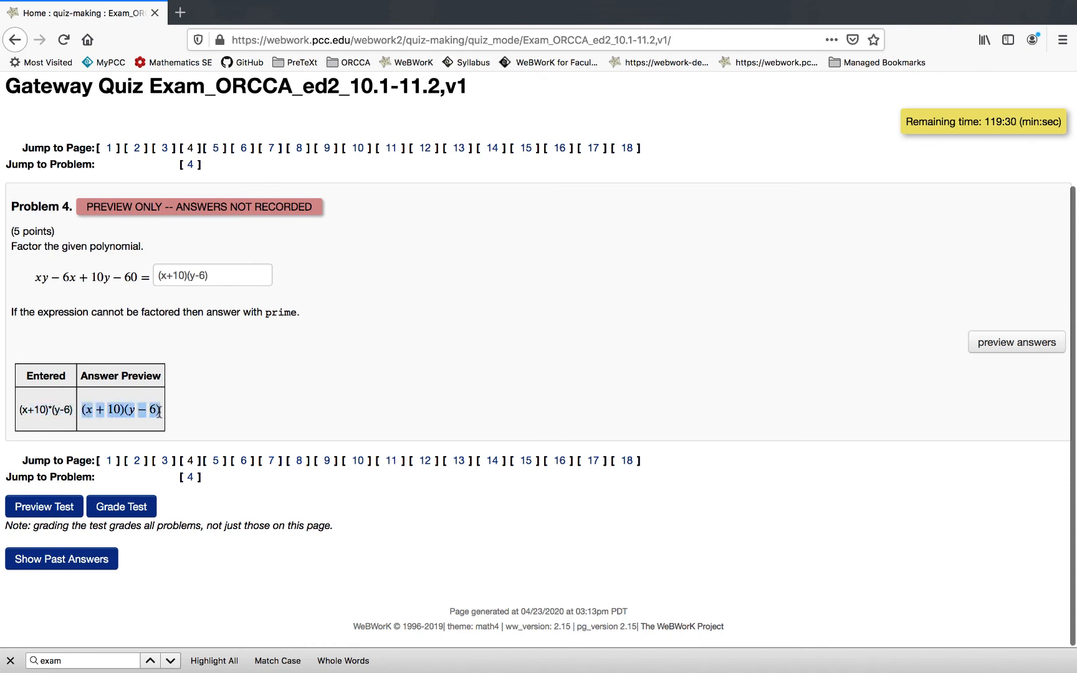
{"action": "left_click", "coordinate": [187, 413]}
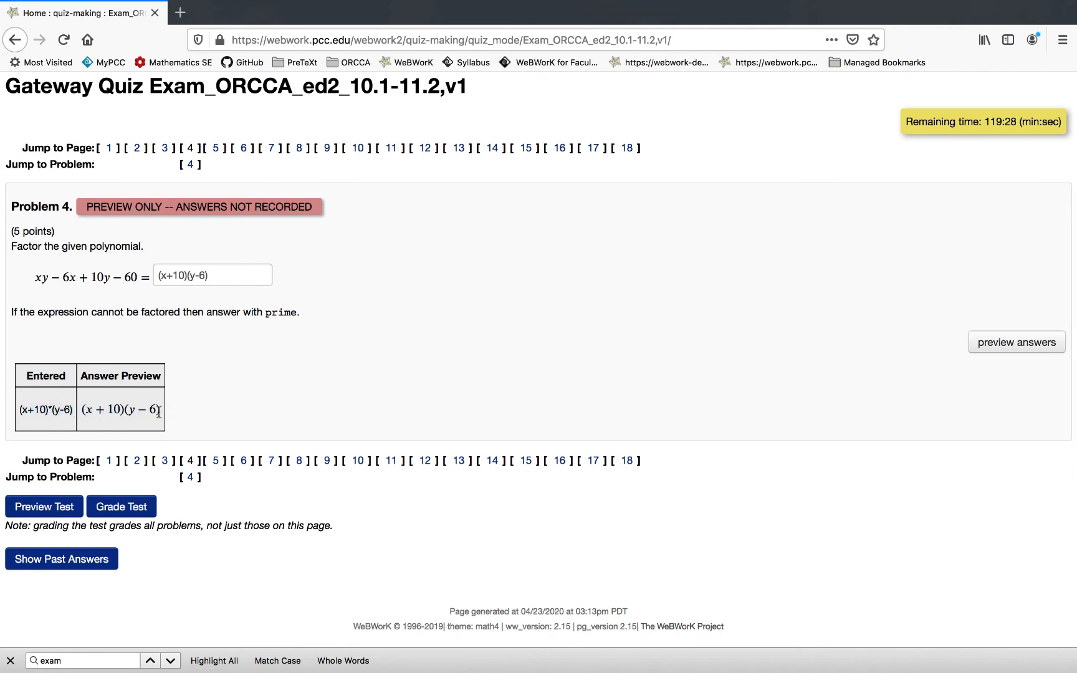
- Submit the test for grading and examine the notice about score availability
{"action": "left_click", "coordinate": [133, 510]}
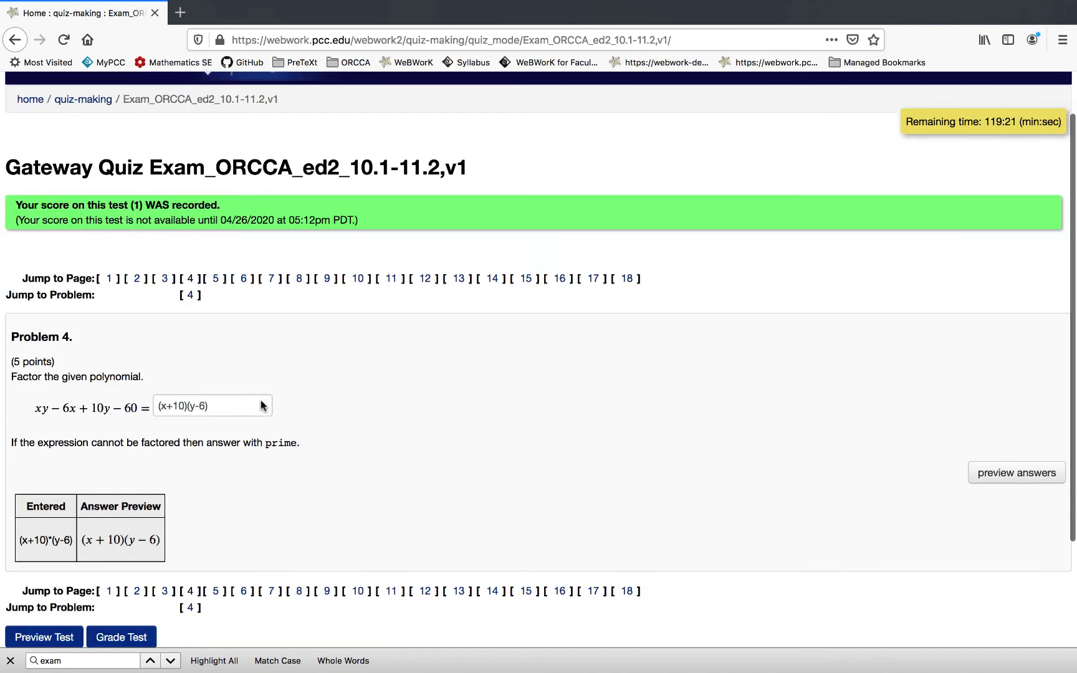
{"action": "triple_click", "coordinate": [148, 204]}
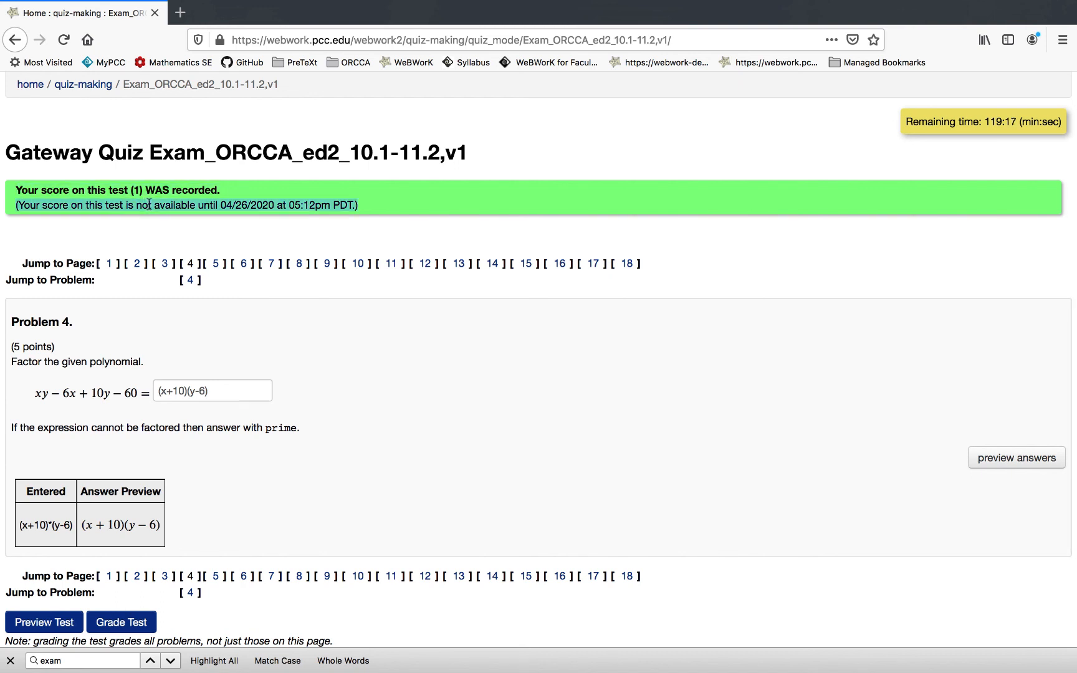
{"action": "scroll", "coordinate": [283, 340], "scroll_direction": "down", "scroll_amount": 2}
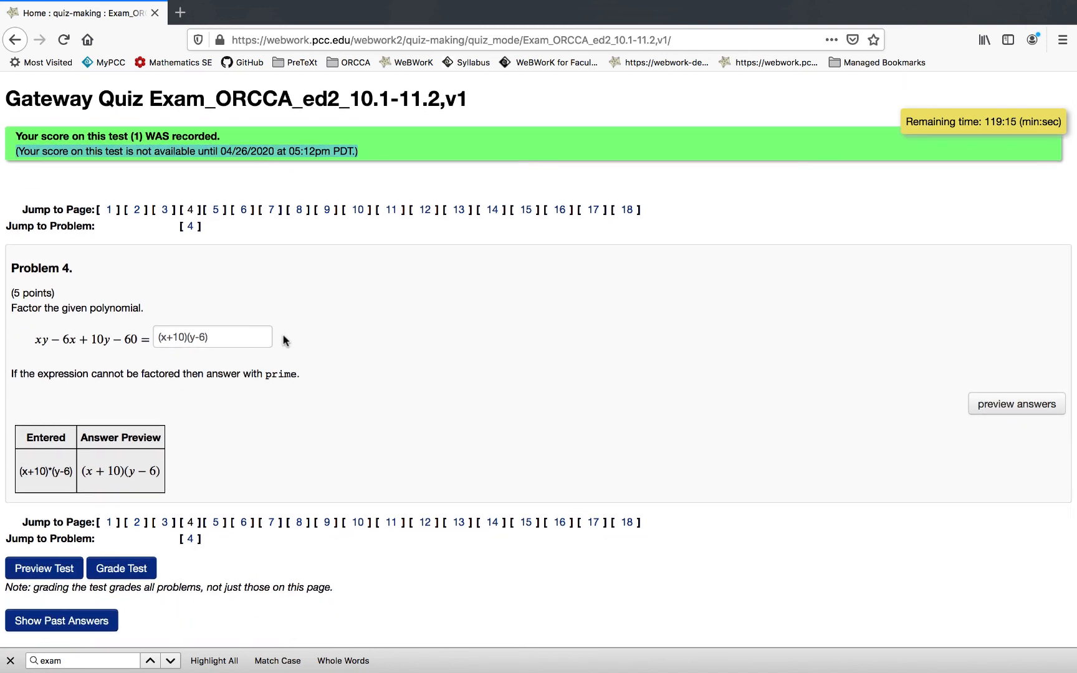
{"action": "left_click", "coordinate": [271, 425]}
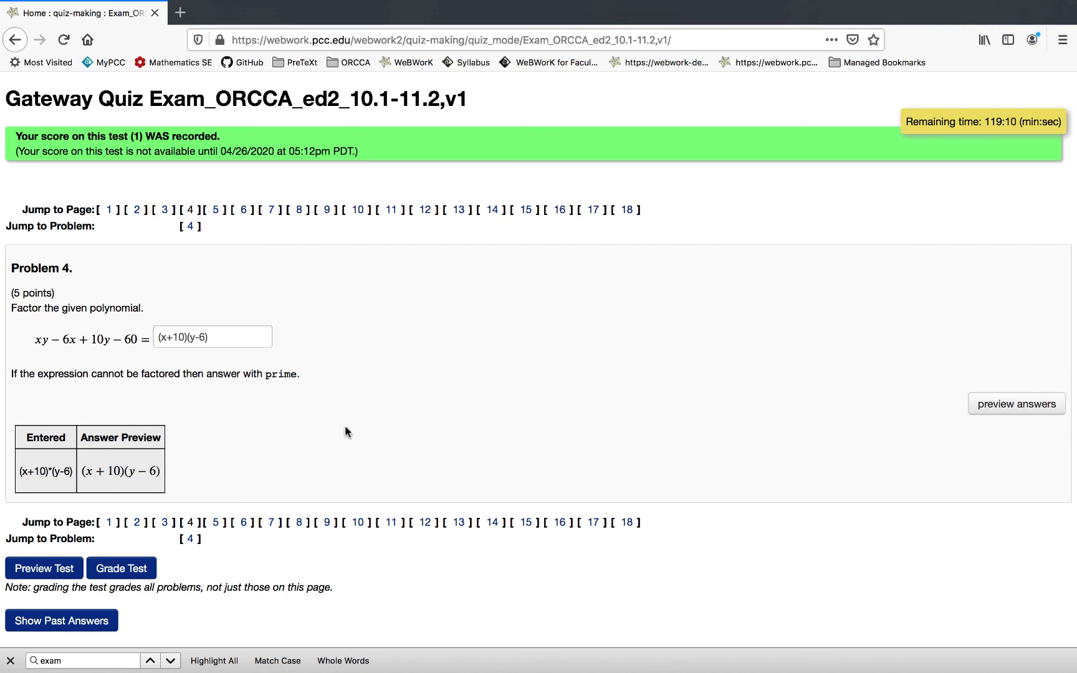
{"action": "scroll", "coordinate": [346, 430], "scroll_direction": "down", "scroll_amount": 1}
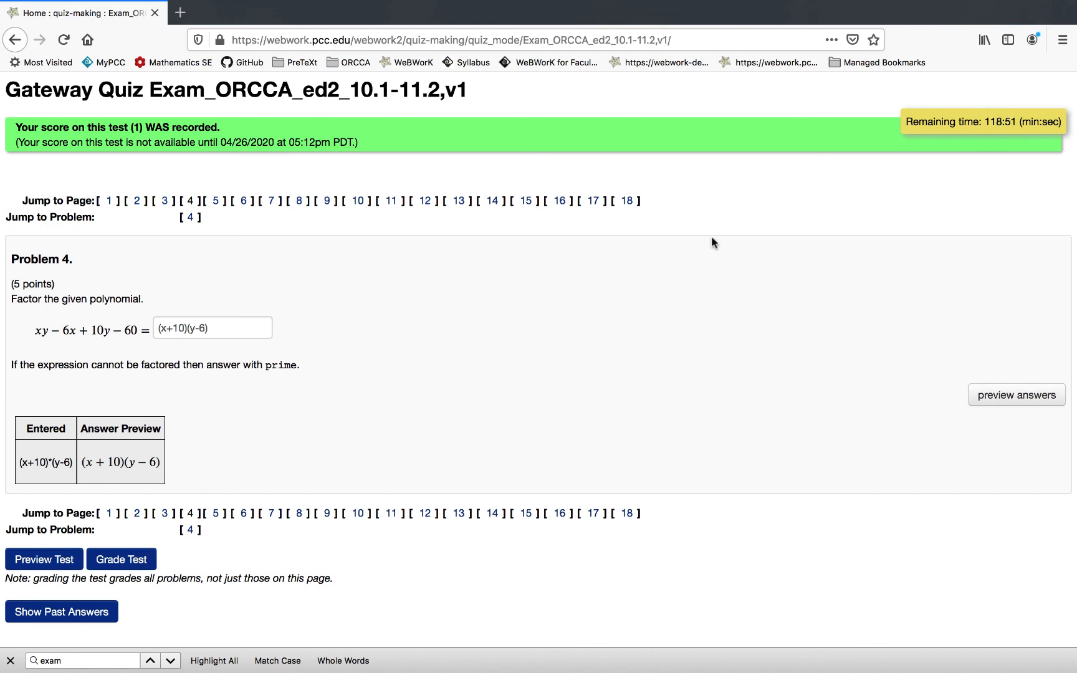
- Return from the gateway quiz to the quiz-making course's homework sets
{"action": "scroll", "coordinate": [711, 235], "scroll_direction": "up", "scroll_amount": 2}
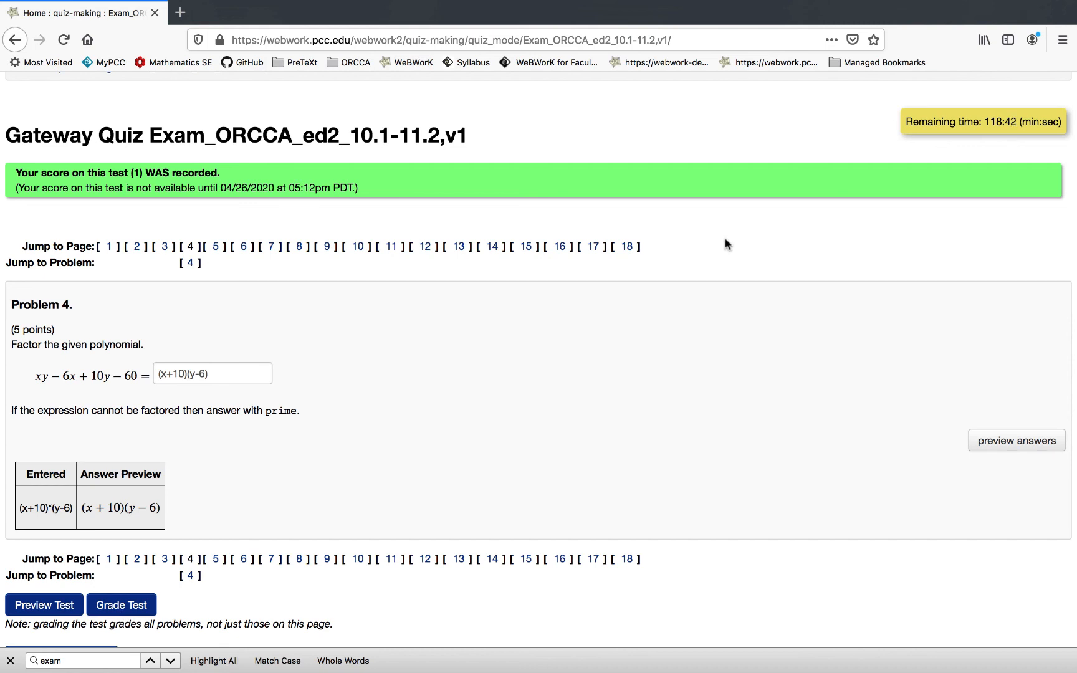
{"action": "scroll", "coordinate": [727, 244], "scroll_direction": "up", "scroll_amount": 3}
{"action": "left_click", "coordinate": [84, 150]}
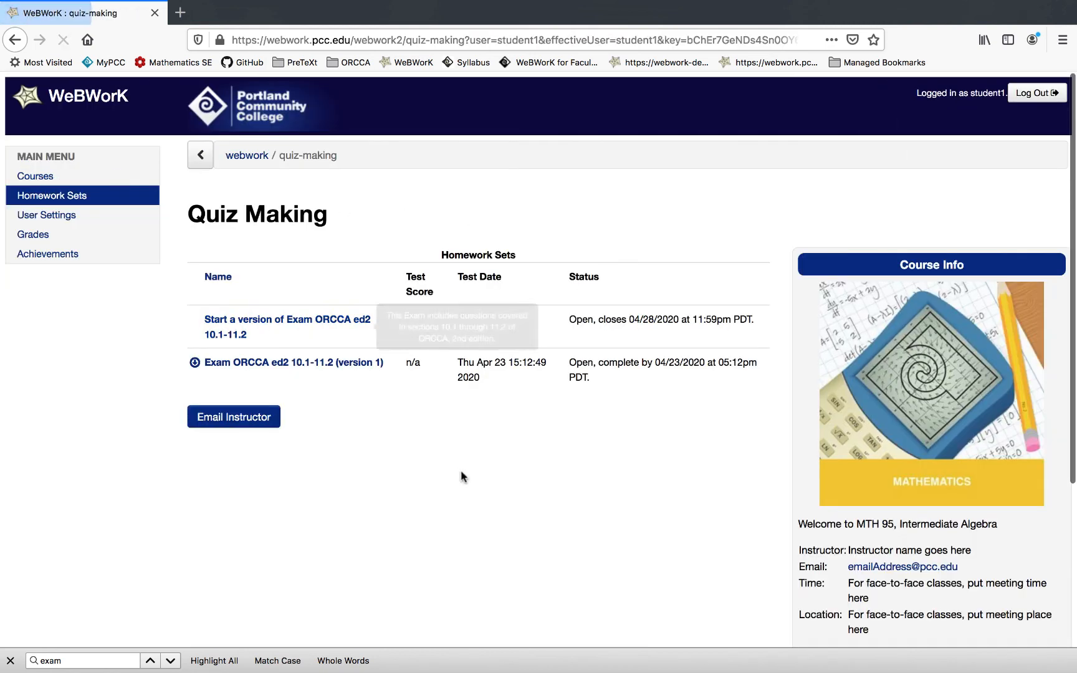